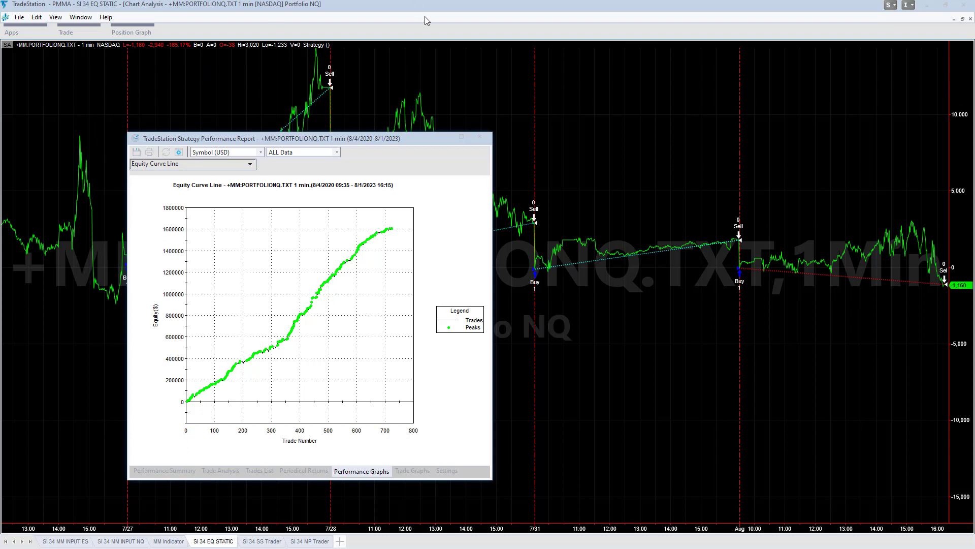
- Close the Strategy Performance Report so the Portfolio NQ chart fills the window
left_click(484, 137)
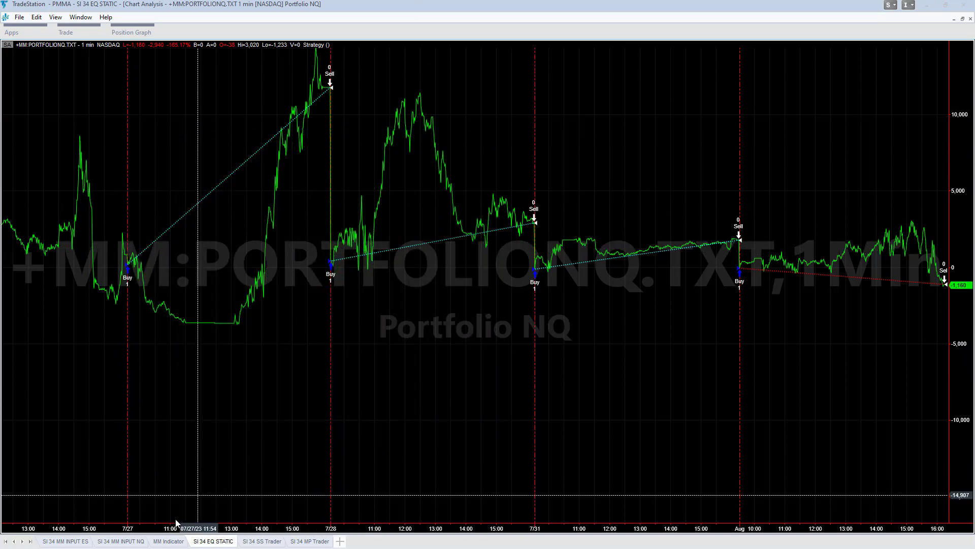
- Switch to the MM Indicator workspace and draw pen arrows at the DailyPL gain spike
left_click(171, 541)
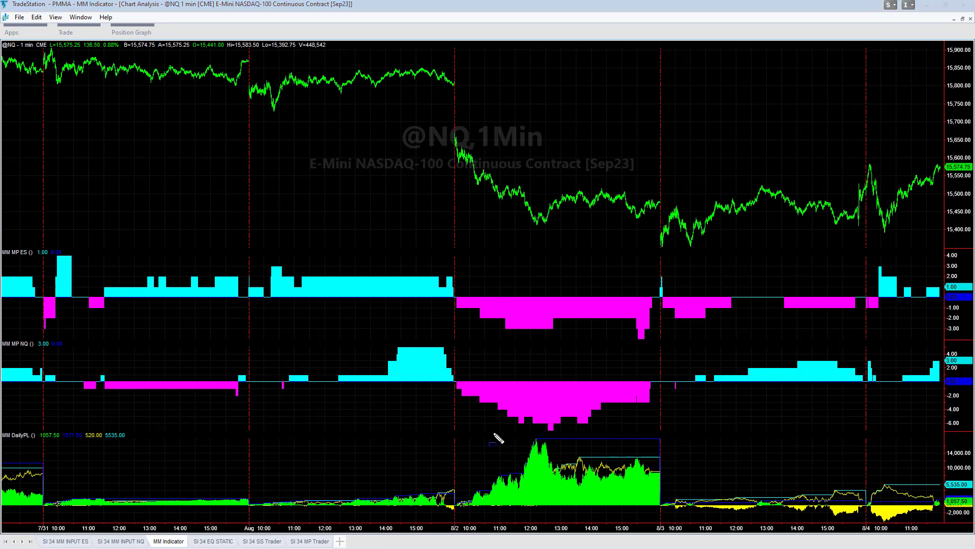
mouse_move(387, 439)
left_mouse_down()
mouse_move(503, 462)
mouse_move(485, 467)
left_mouse_up()
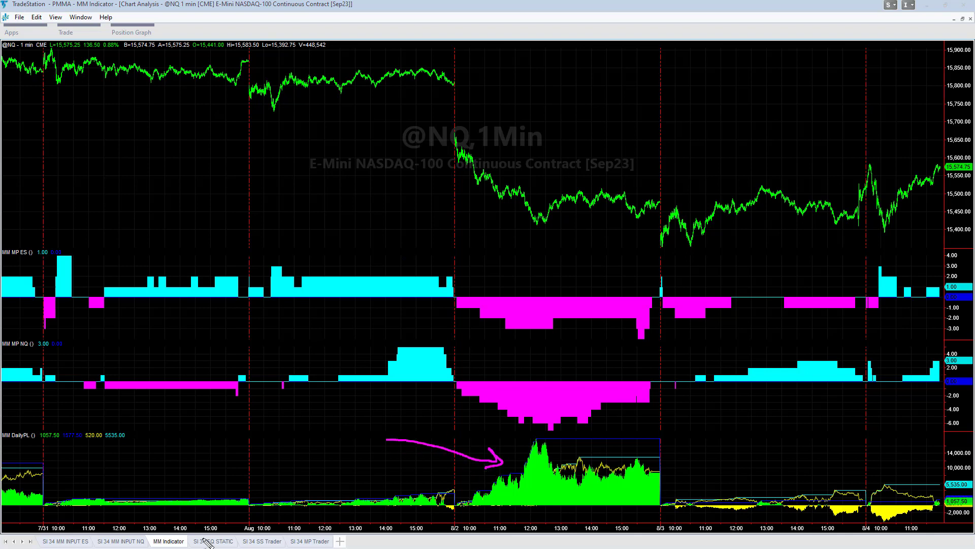
mouse_move(168, 457)
left_mouse_down()
mouse_move(161, 525)
mouse_move(180, 521)
left_mouse_up()
left_click_drag(382, 439, 503, 461)
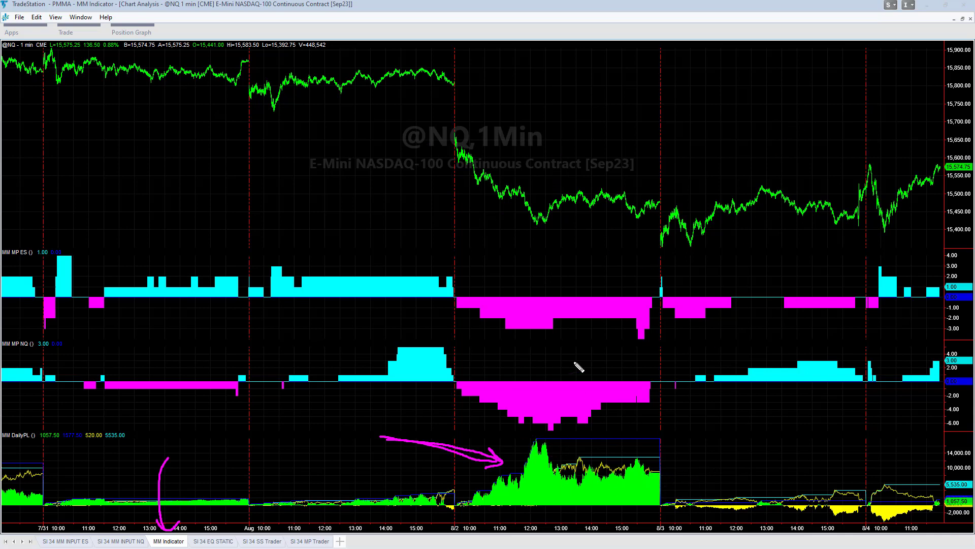
- Extend the arrow leftward, clear the pen drawings, and go to SI 34 MM INPUT ES
left_click_drag(498, 459, 336, 446)
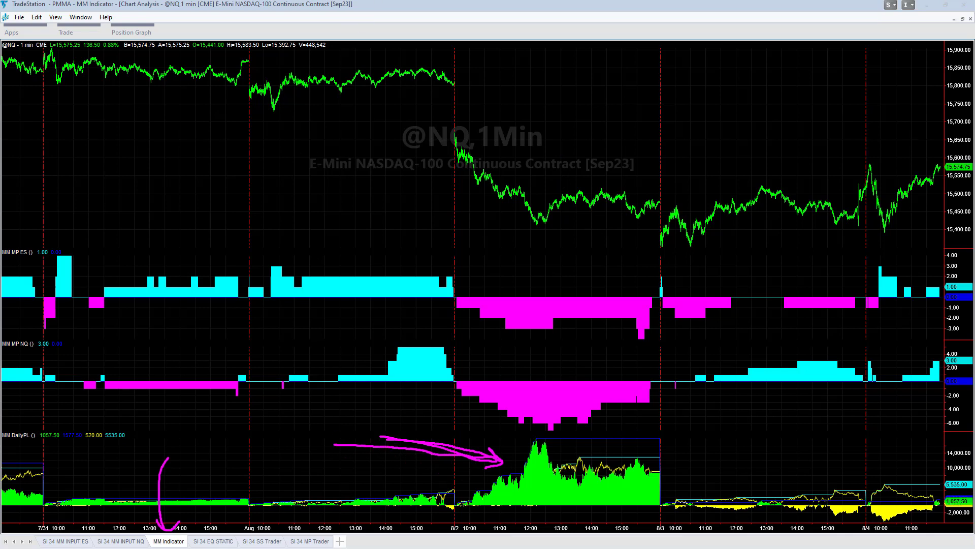
key("Escape")
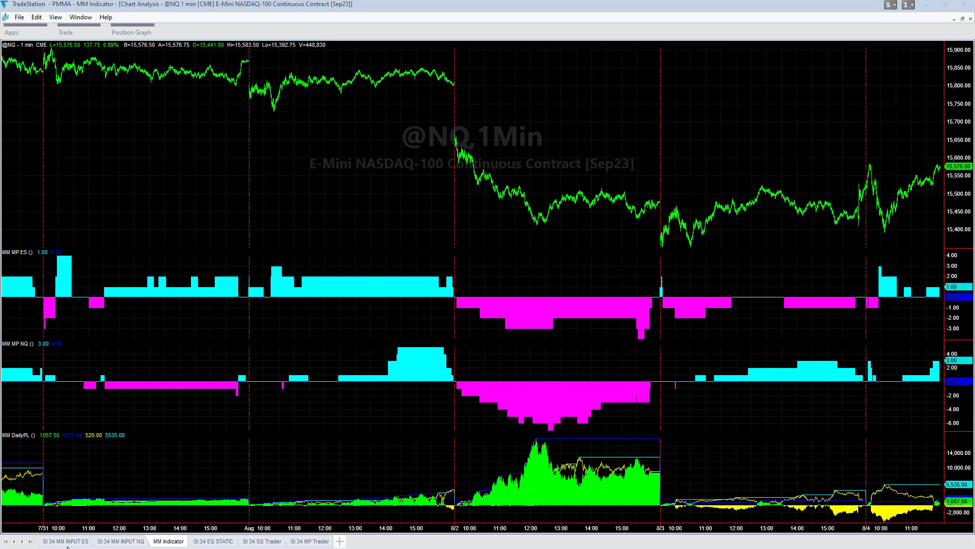
left_click(66, 541)
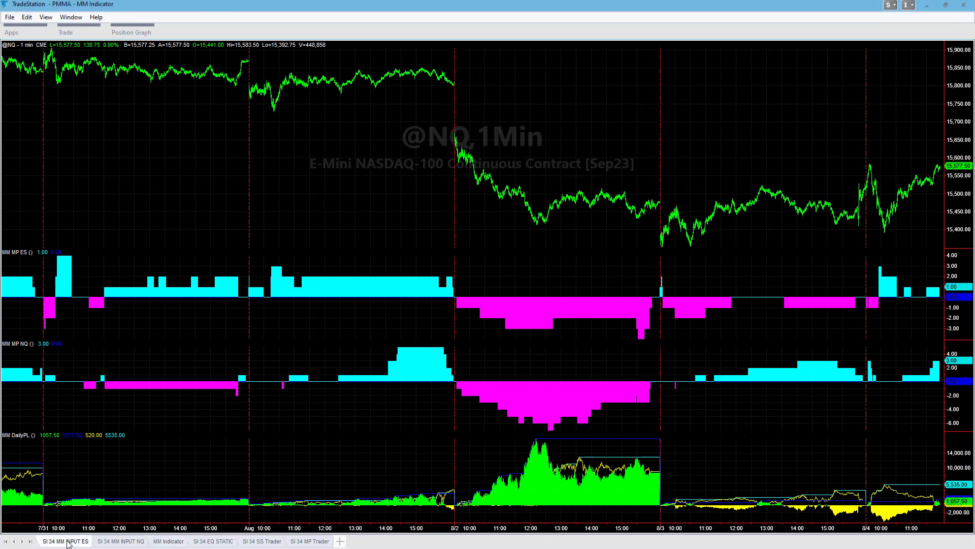
- Visit SI 34 MM INPUT NQ and MM Indicator, marking the 8/2 DailyPL gain, then return to SI 34 EQ STATIC
left_click(122, 541)
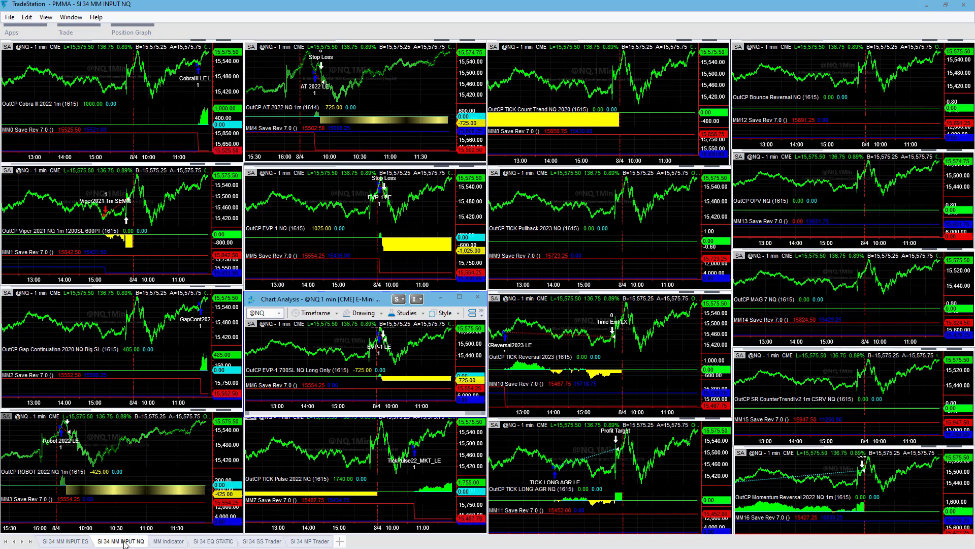
left_click(172, 542)
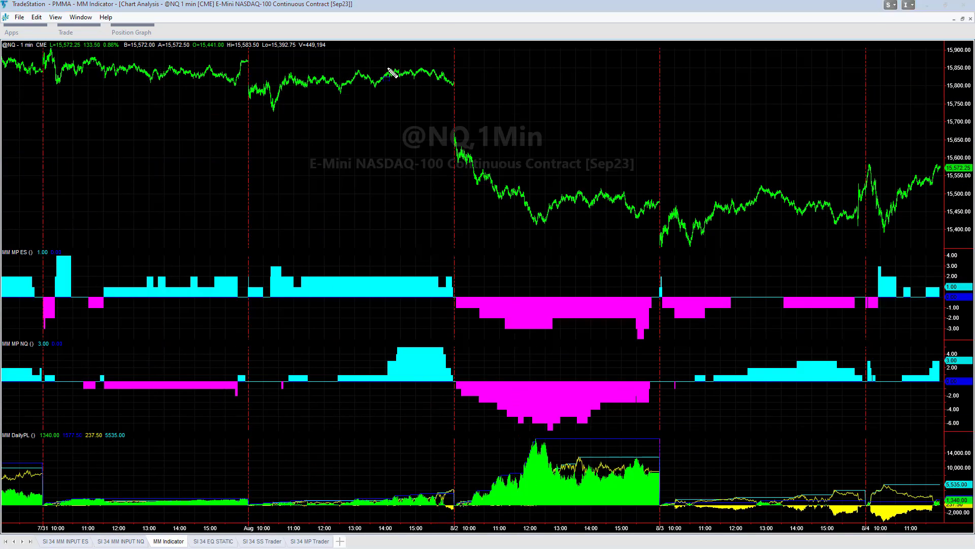
mouse_move(373, 438)
left_mouse_down()
mouse_move(490, 455)
mouse_move(475, 453)
left_mouse_up()
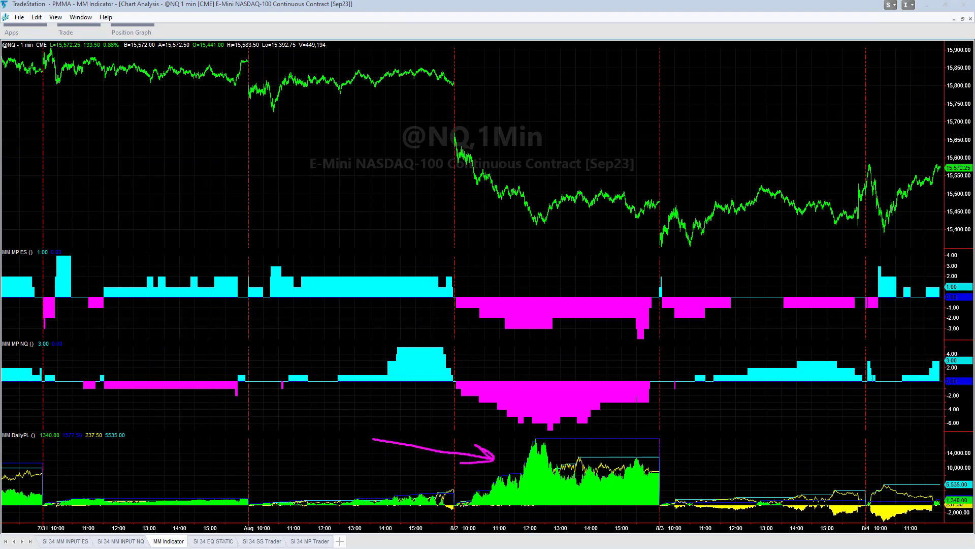
left_click(218, 541)
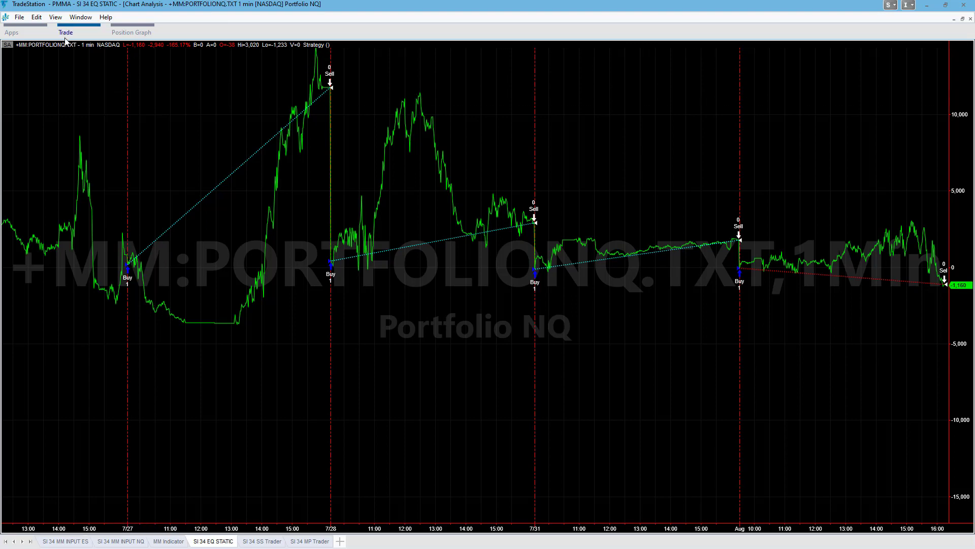
left_click(56, 18)
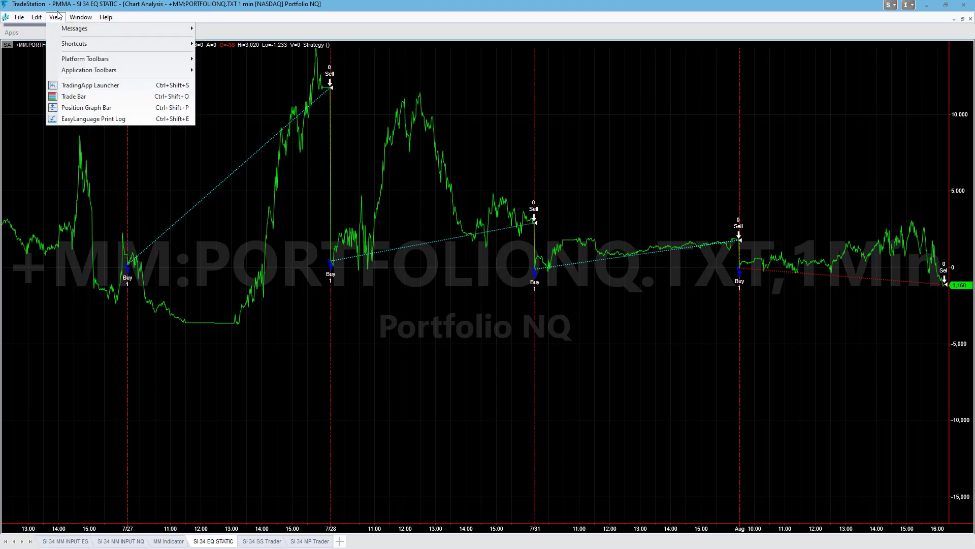
left_click(43, 163)
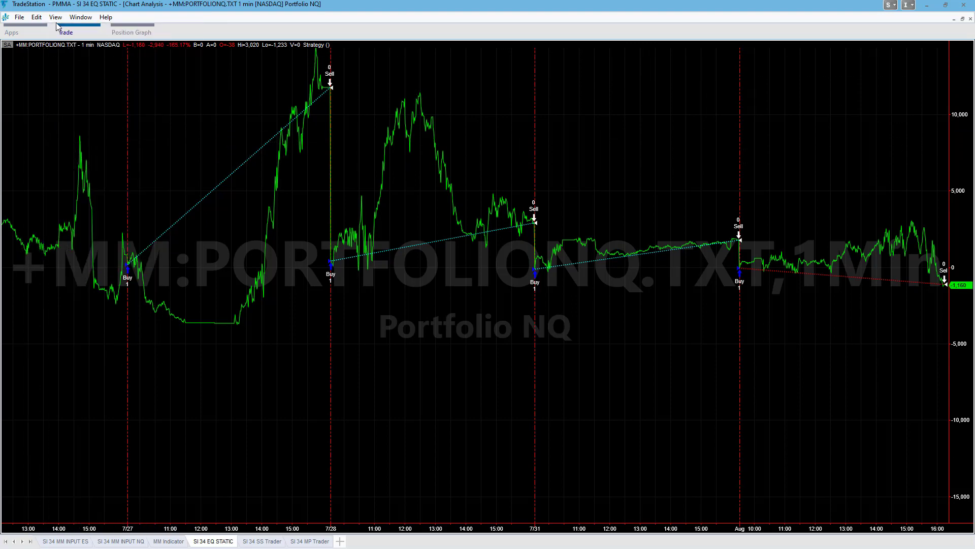
right_click(72, 92)
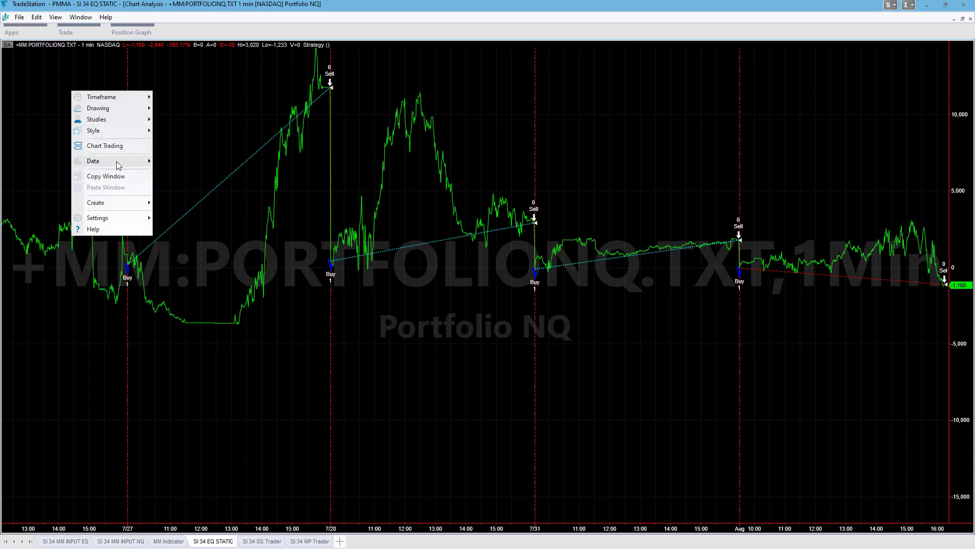
mouse_move(118, 165)
left_click(223, 246)
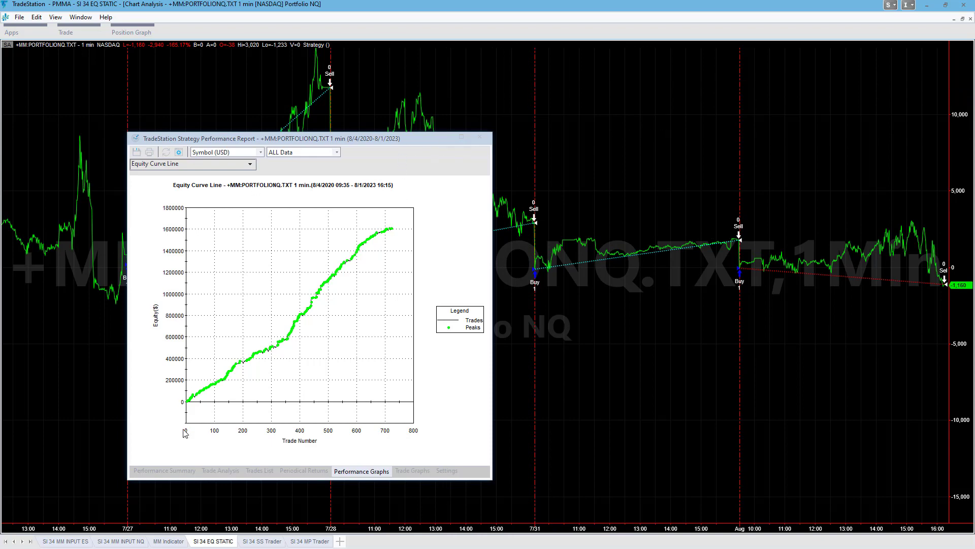
left_click(168, 471)
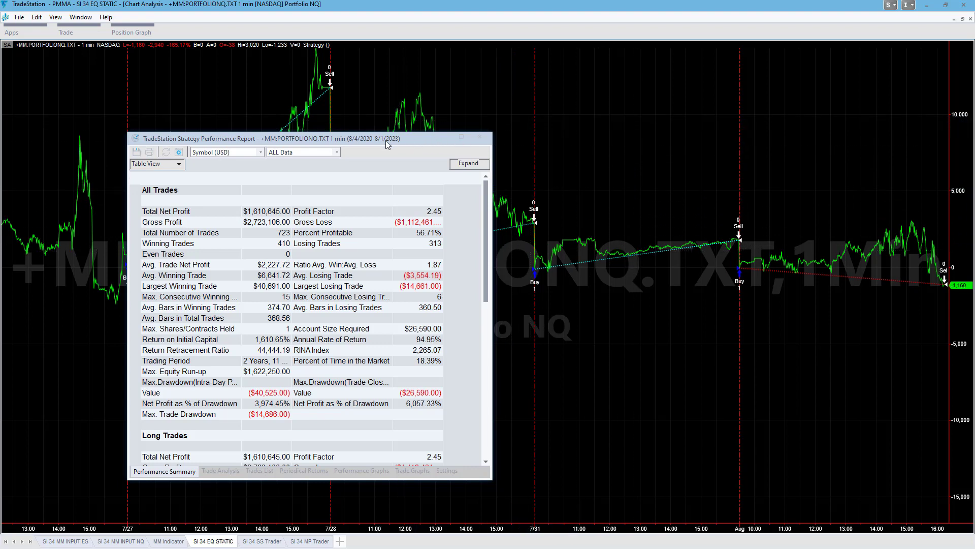
left_click_drag(386, 140, 345, 70)
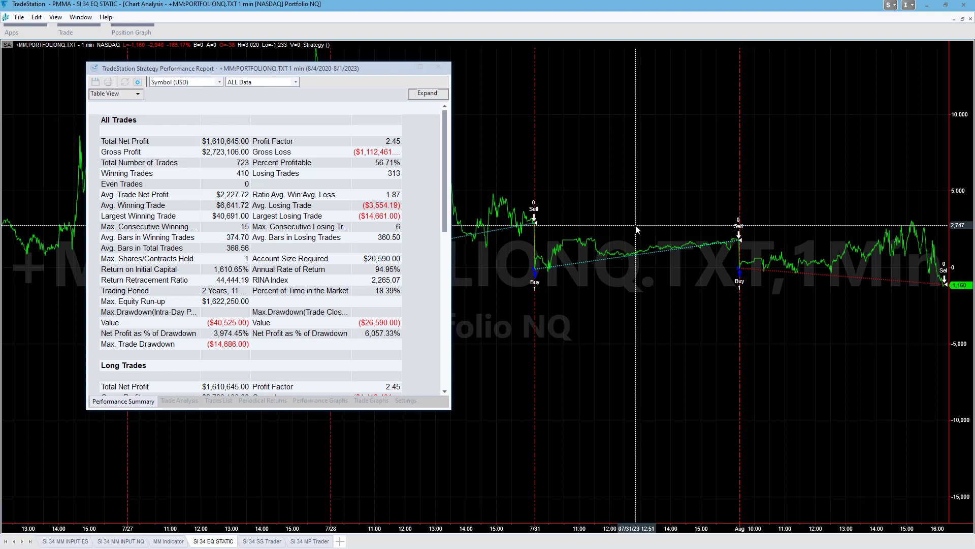
left_click(438, 67)
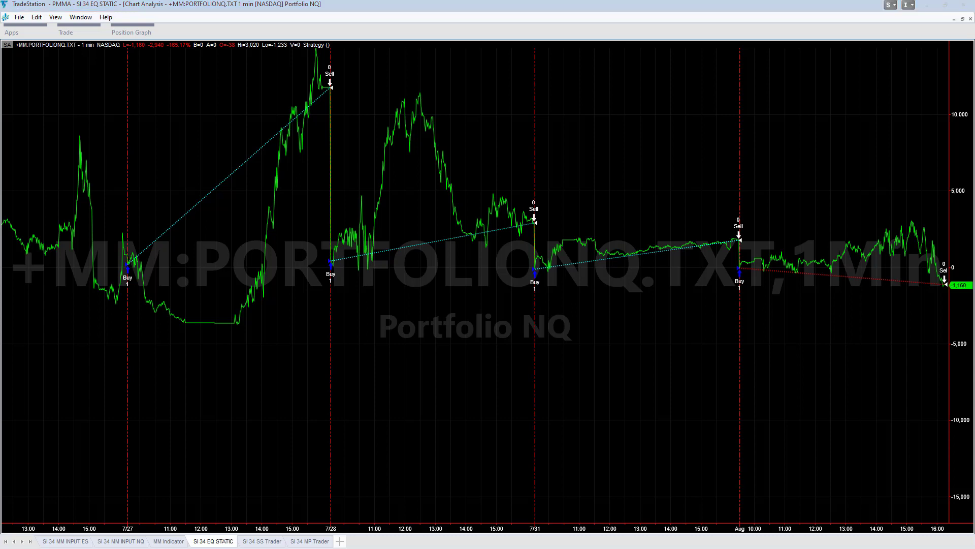
- Create a new workspace and add a Chart Analysis window to it
left_click(340, 541)
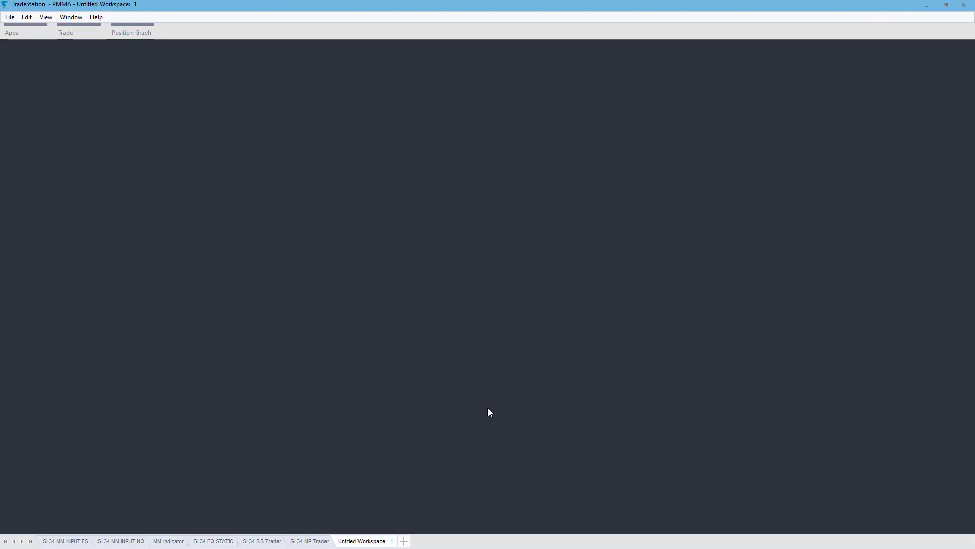
left_click(9, 18)
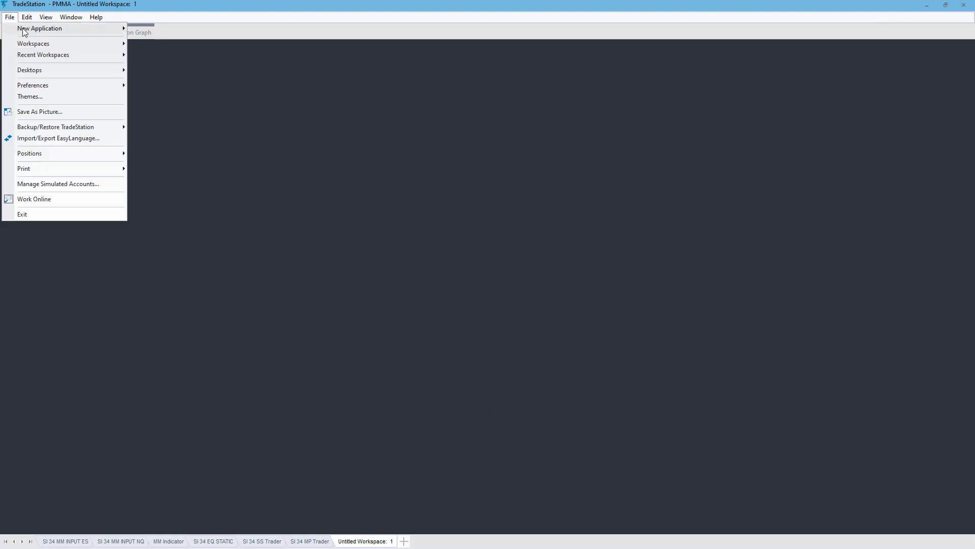
mouse_move(51, 29)
left_click(191, 53)
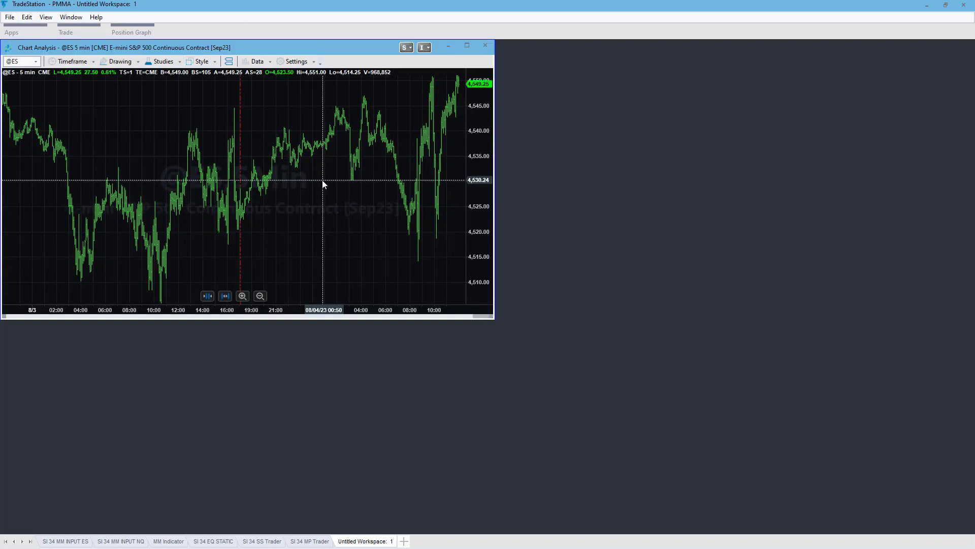
- Open the chart's symbol lookup and browse the 3rd Party data sources
double_click(226, 217)
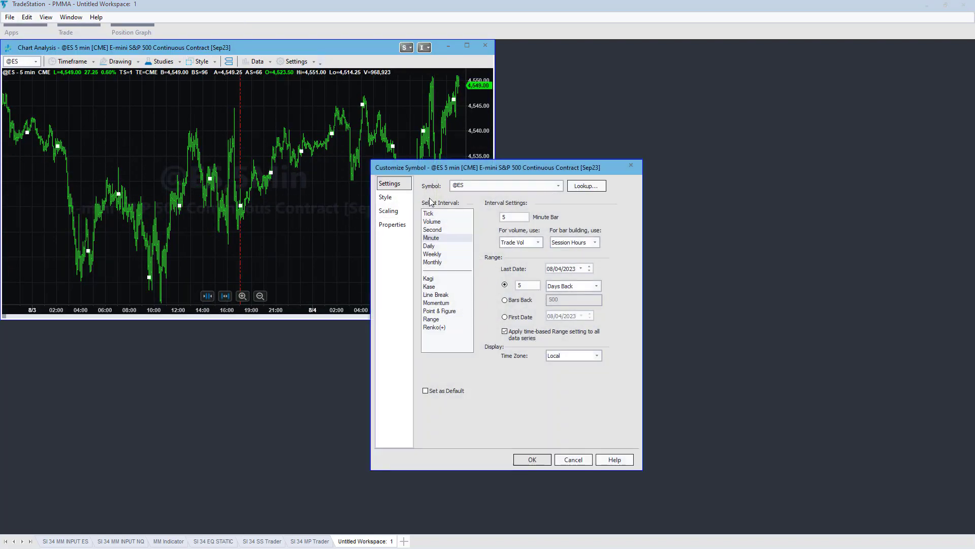
left_click(597, 187)
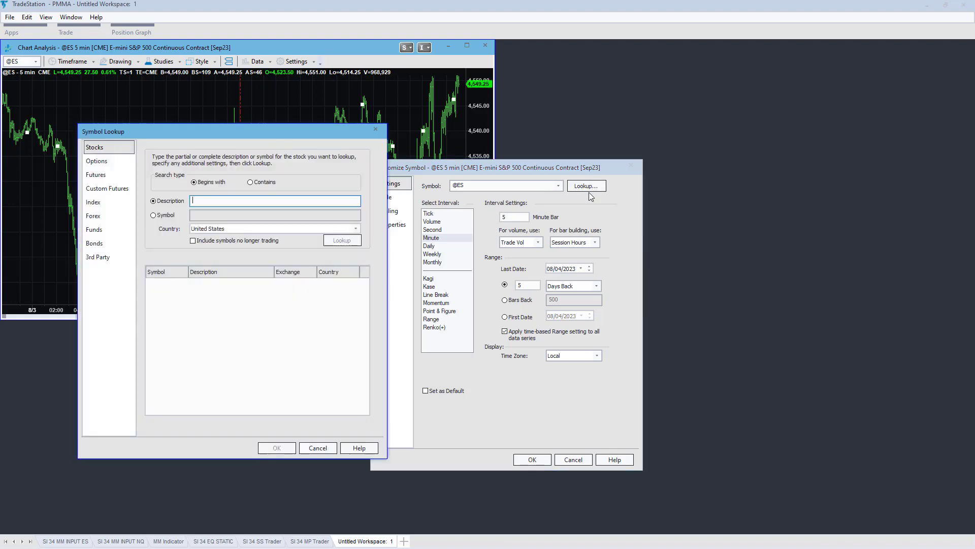
left_click(111, 260)
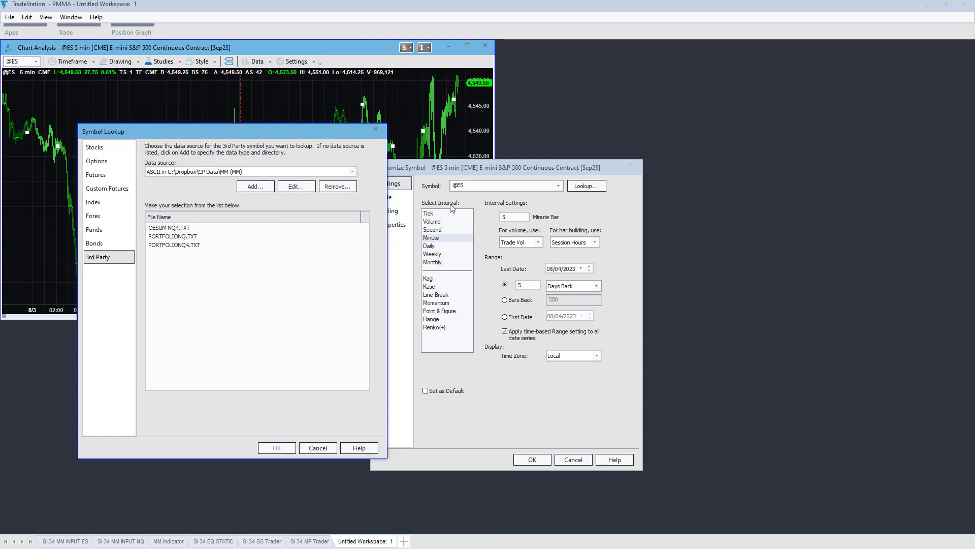
left_click_drag(281, 132, 308, 112)
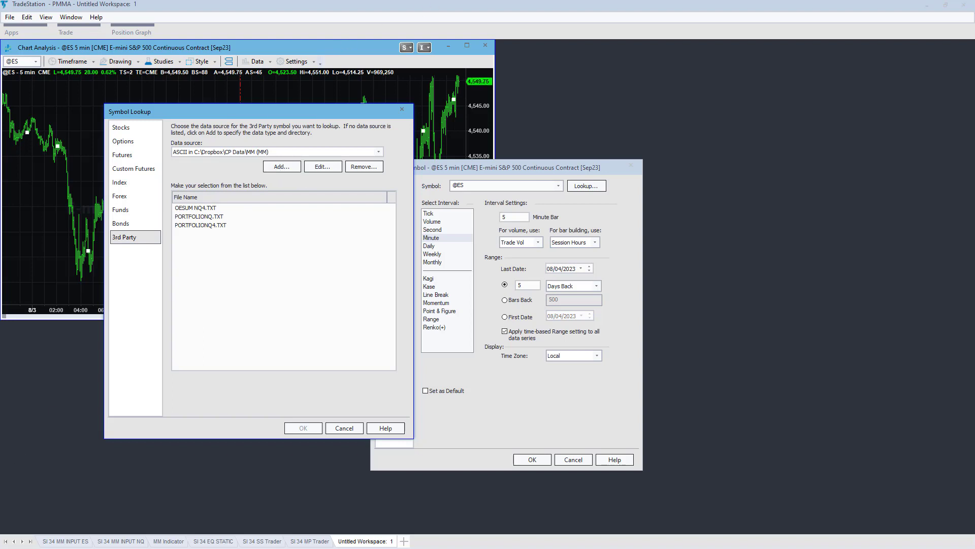
- Add a new ASCII data source pointing to the MMEX folder
left_click(280, 166)
left_click_drag(460, 198, 248, 194)
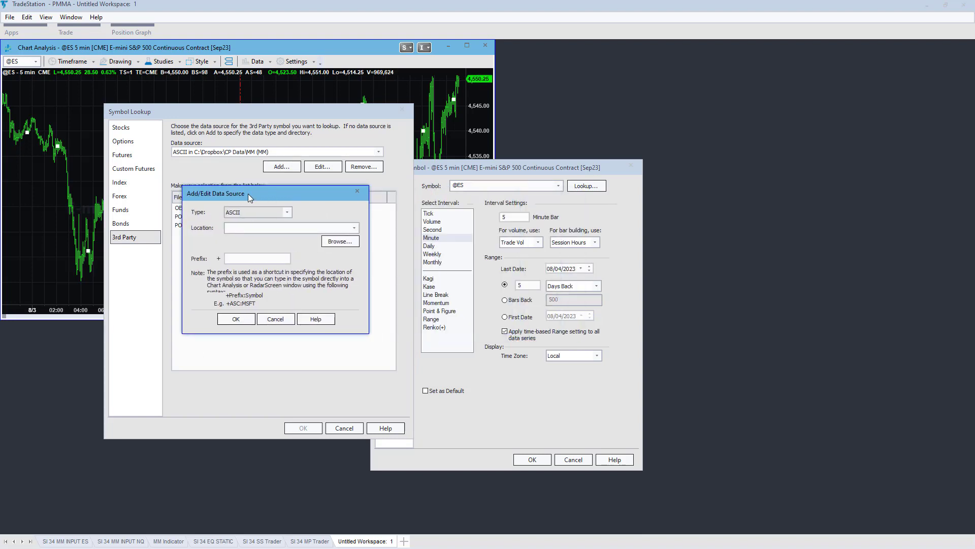
left_click(331, 241)
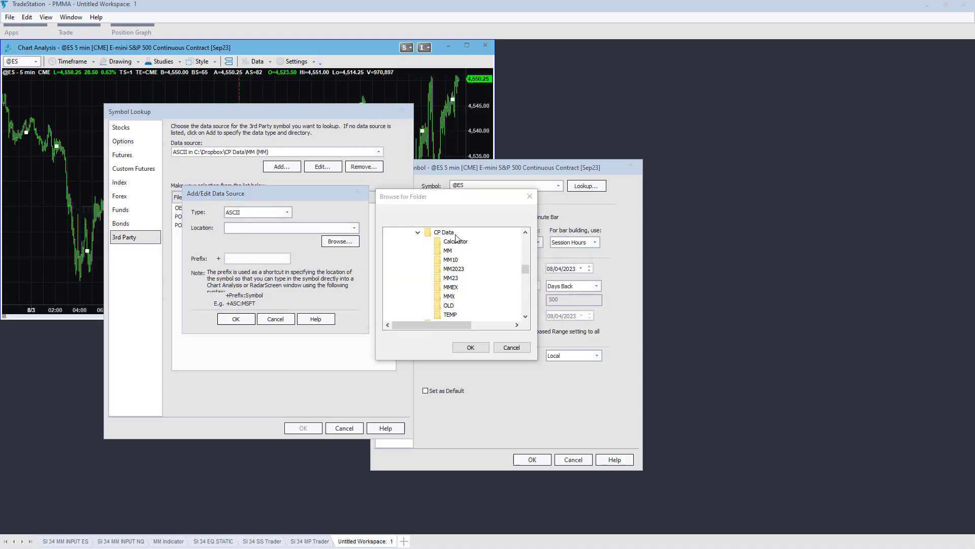
left_click(454, 288)
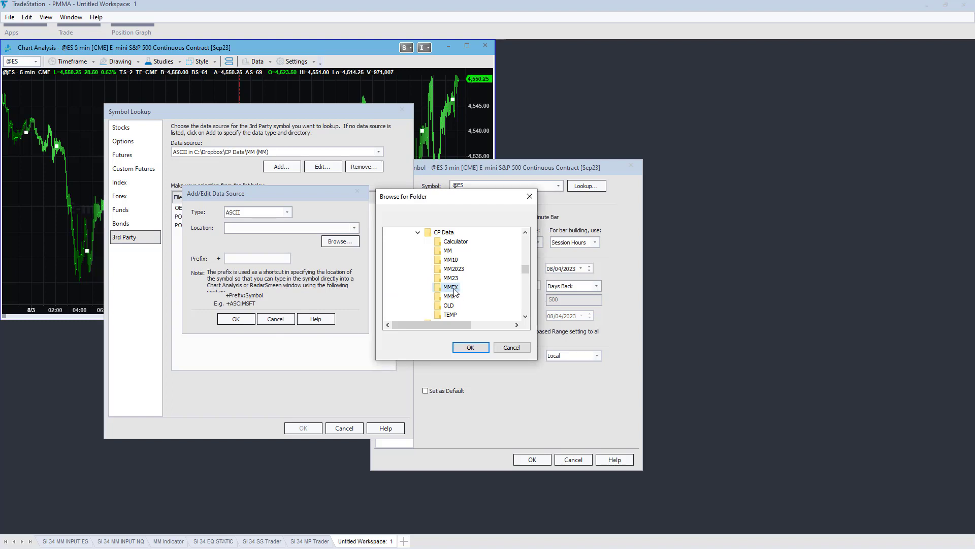
left_click(469, 347)
- Give the data source the prefix MMEX, save it, and select PORTFOLIONQ.TXT
left_click(260, 258)
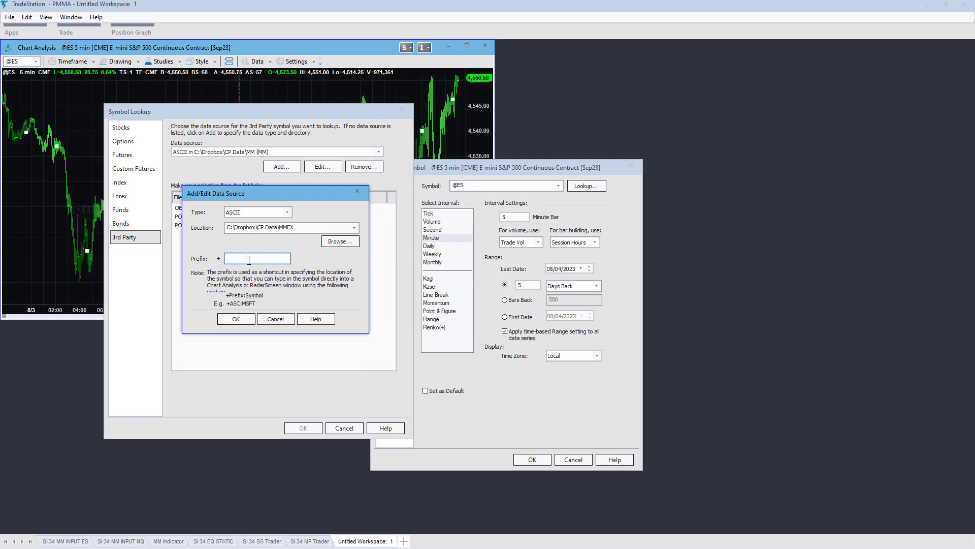
type("MMEX")
left_click(237, 318)
left_click(188, 209)
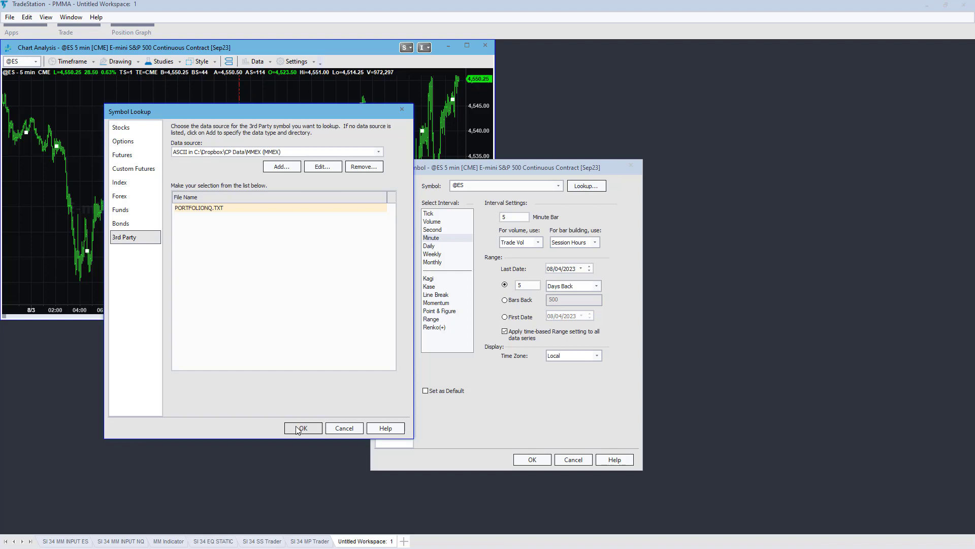
- Use PORTFOLIONQ.TXT as the symbol with interval 5 and the Date, Time, OHLCV field order
left_click(300, 428)
left_click(505, 216)
type("5")
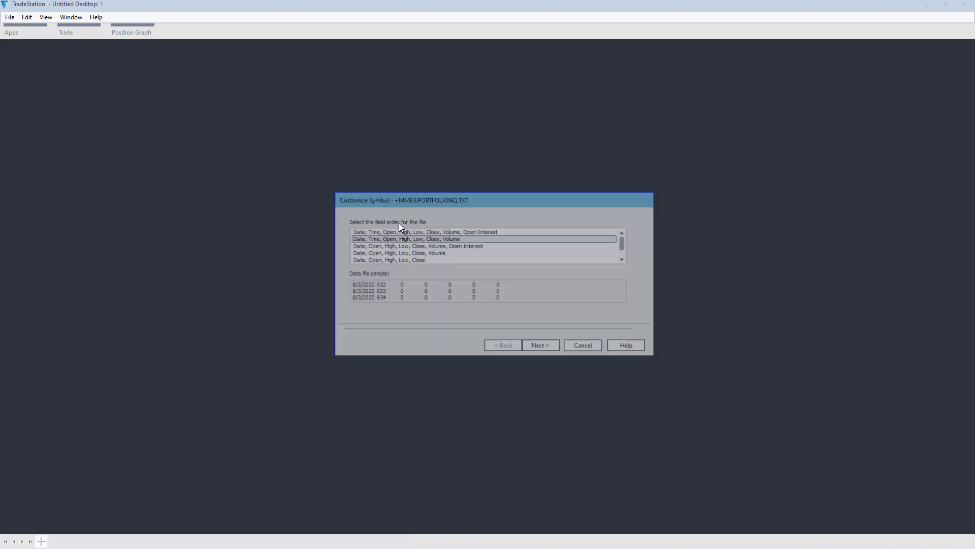
left_click_drag(451, 203, 370, 141)
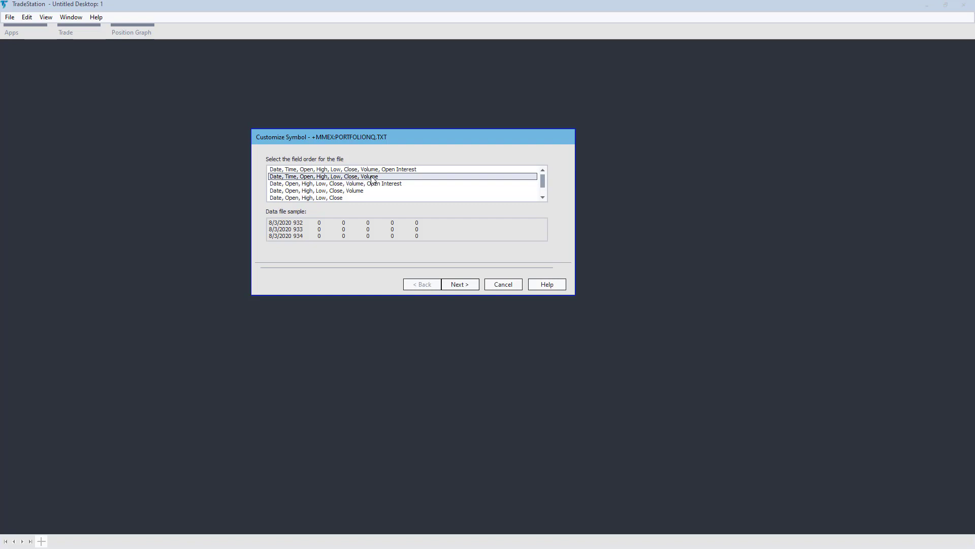
left_click(470, 286)
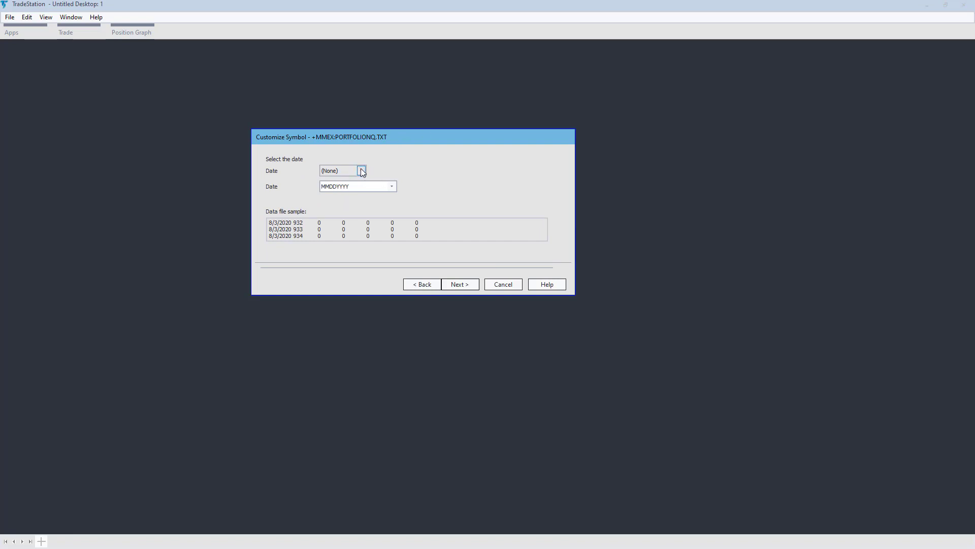
- Set the date separator to slash with MM/DD/YYYY format
left_click(362, 171)
left_click(338, 189)
left_click(461, 285)
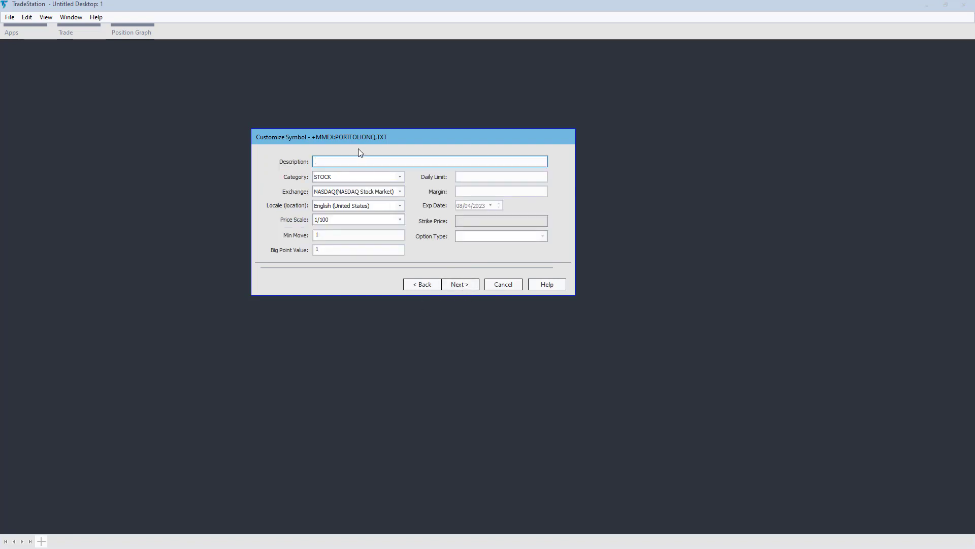
- Describe the symbol as MMEX and set its price scale to As Is
type("MMEX")
left_click_drag(395, 137, 393, 114)
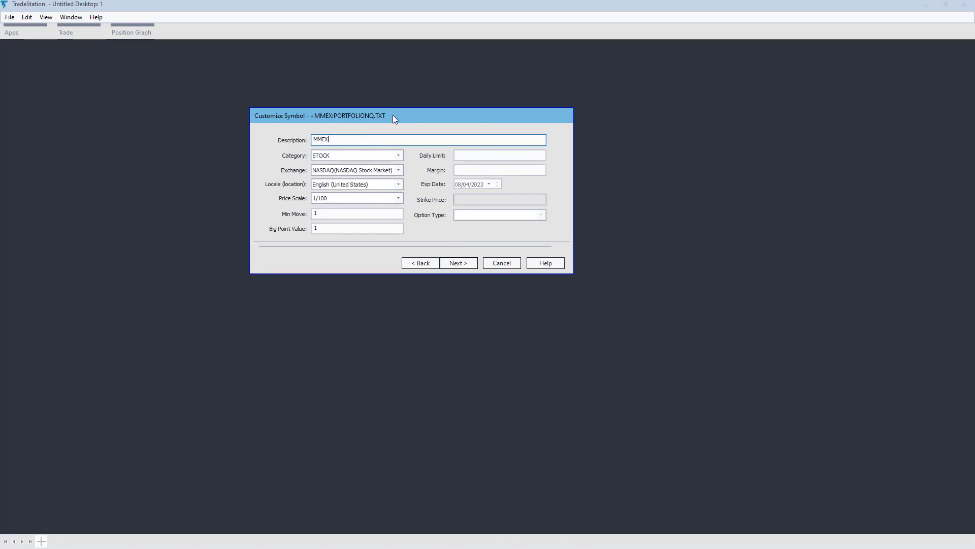
left_click(319, 199)
left_click(330, 262)
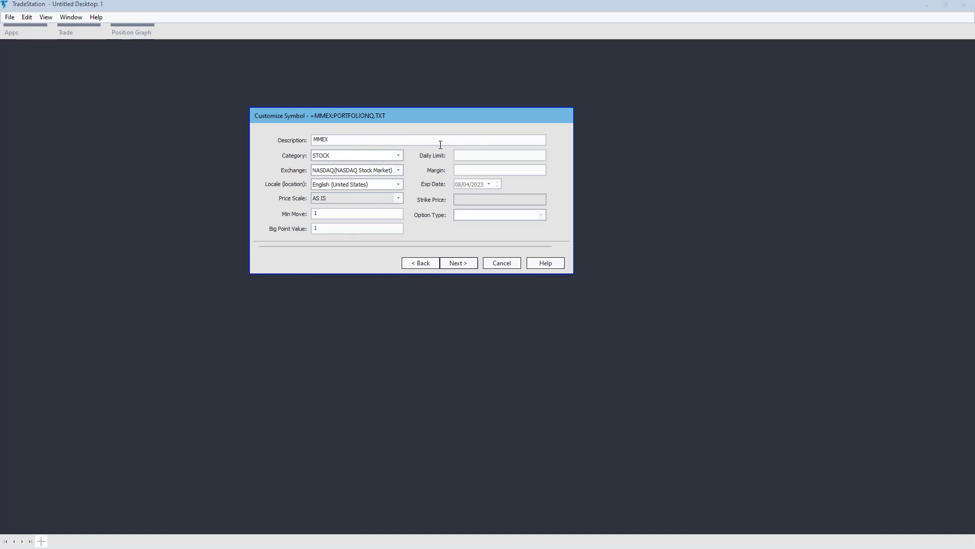
left_click(471, 265)
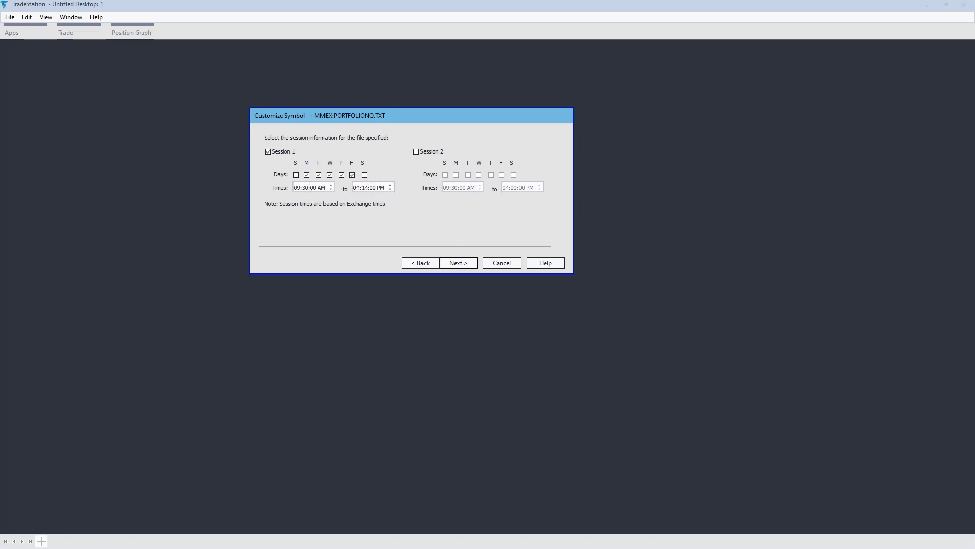
- End Session 1 at 04:15 PM and finish, saving settings for PORTFOLIONQ.TXT
key("Up")
left_click(469, 264)
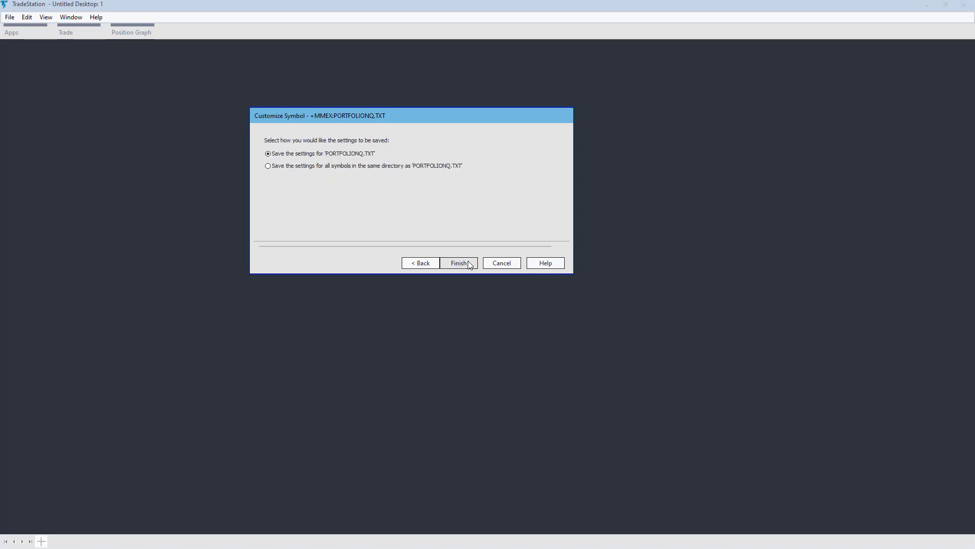
left_click(469, 263)
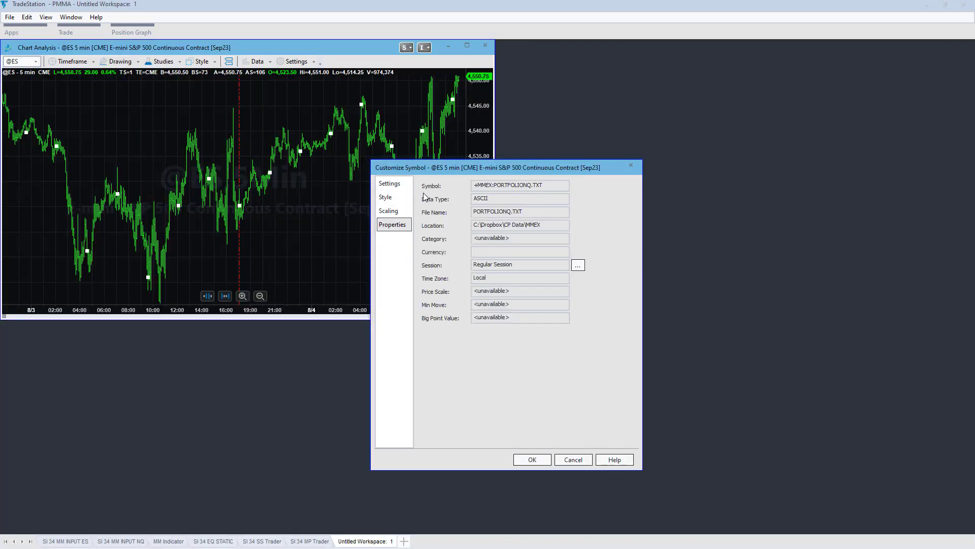
- Change the PORTFOLIONQ.TXT plot style to Line on close and apply it
left_click(390, 183)
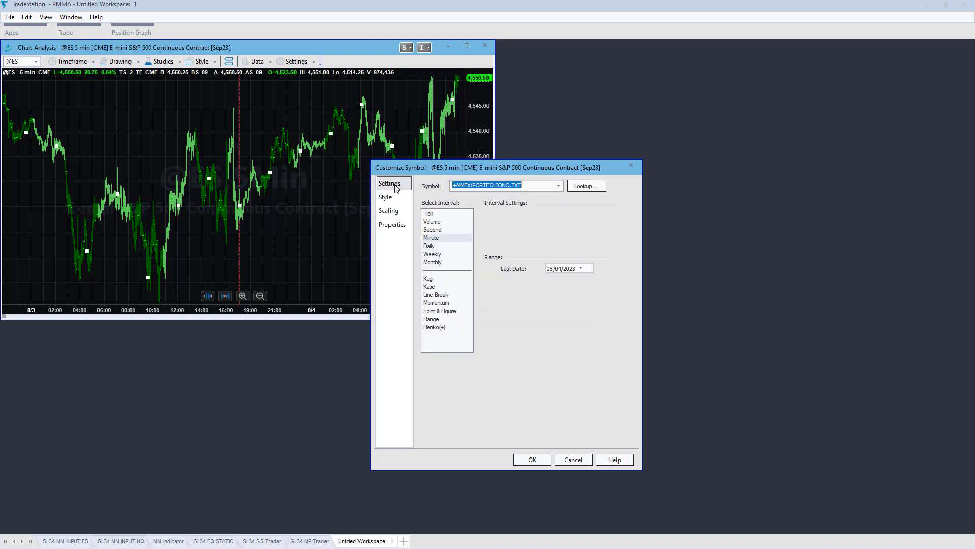
left_click(394, 226)
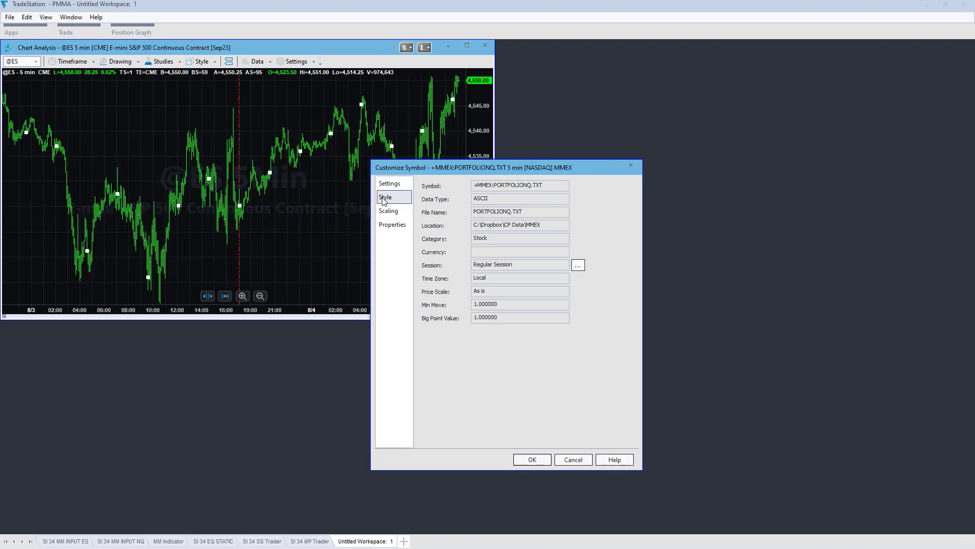
left_click(385, 200)
scroll(460, 217, "down", 2)
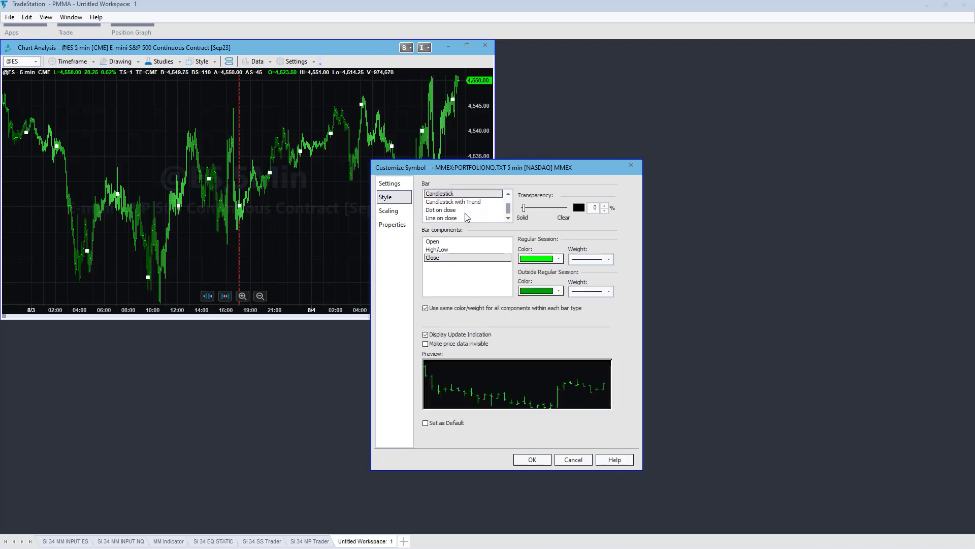
left_click(465, 217)
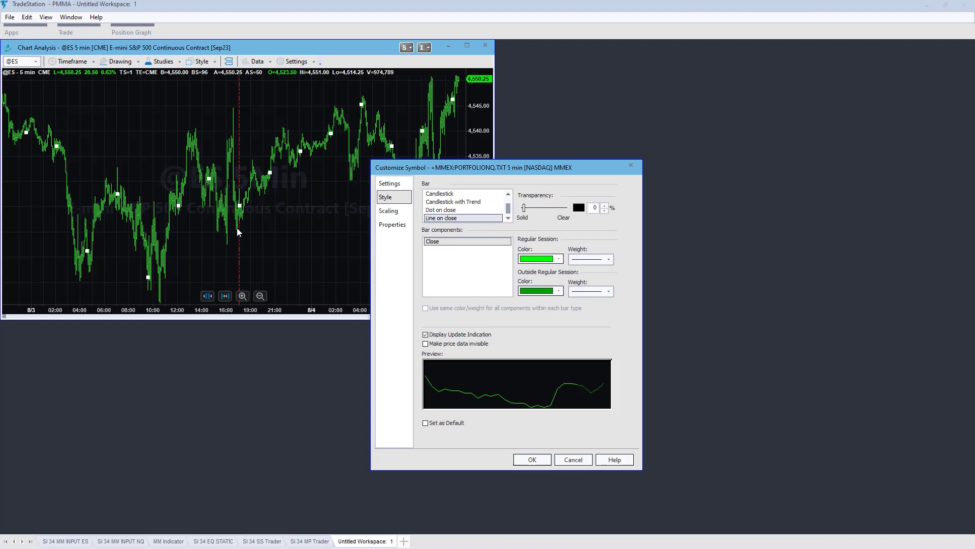
left_click(528, 459)
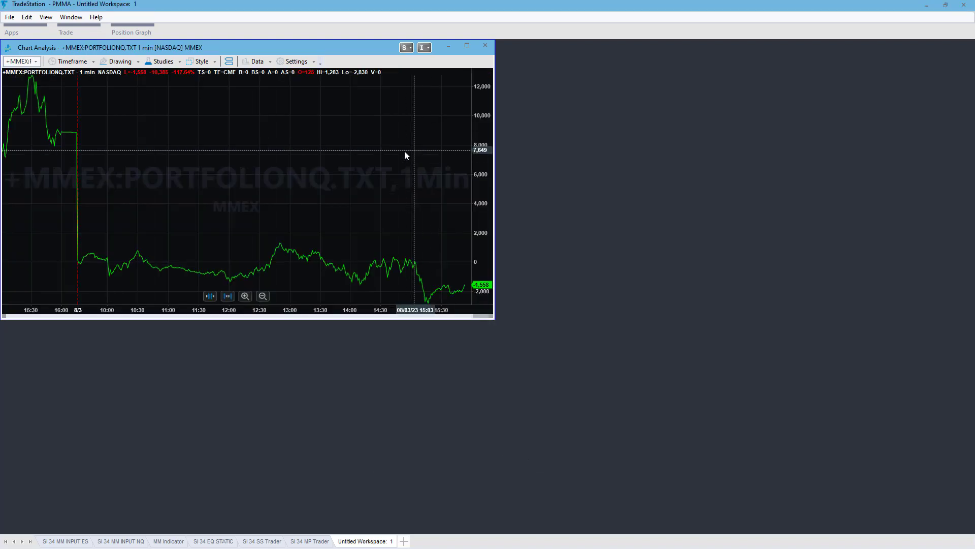
- Maximize the chart, compress it to show all data, and open the symbol's settings
double_click(203, 47)
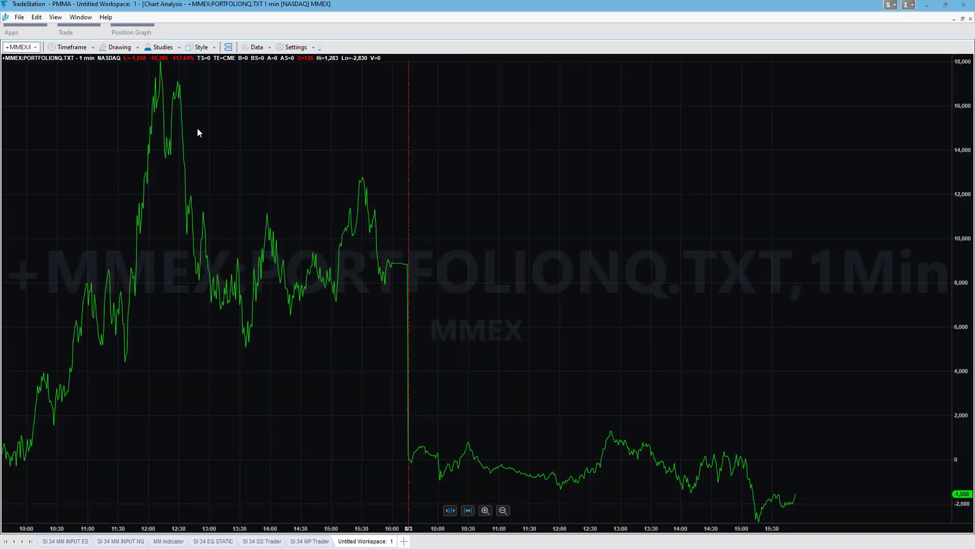
left_click(450, 510)
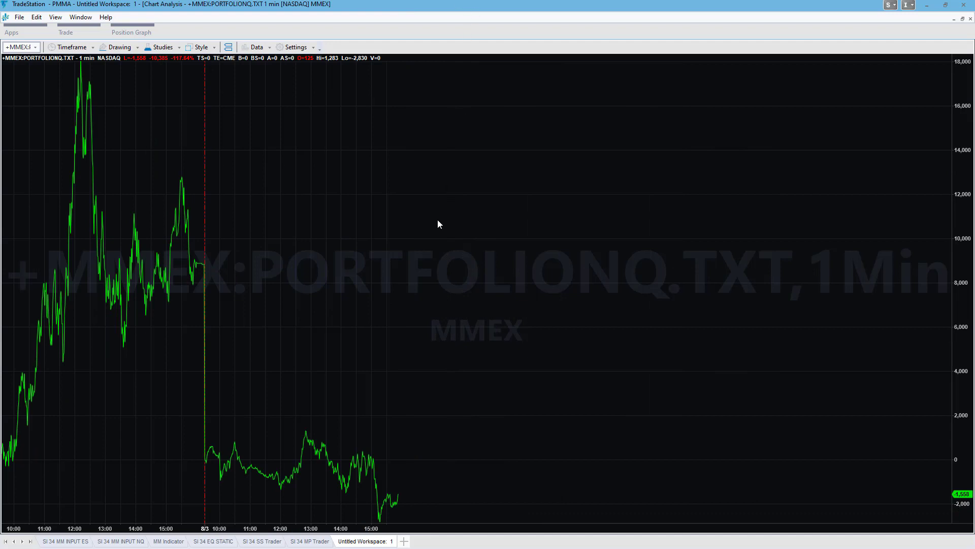
right_click(343, 185)
mouse_move(382, 254)
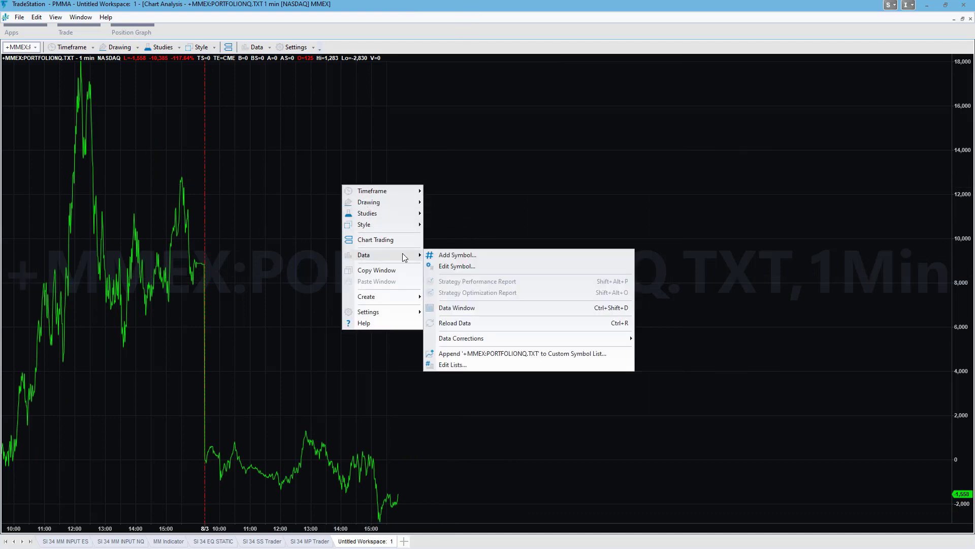
left_click(452, 267)
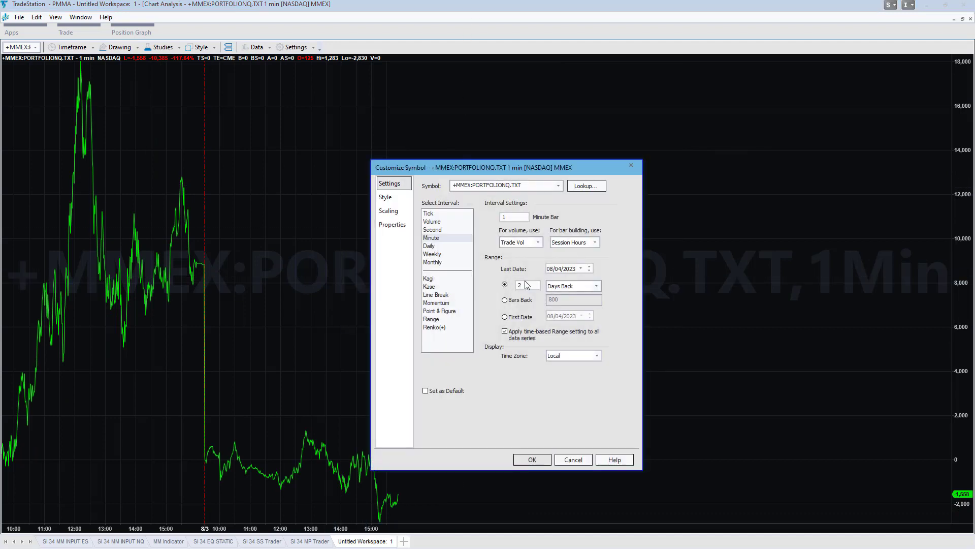
- Set the data range to 3 Years Back, then bring up the CAPSTONEMM strategy code
double_click(526, 285)
type("3")
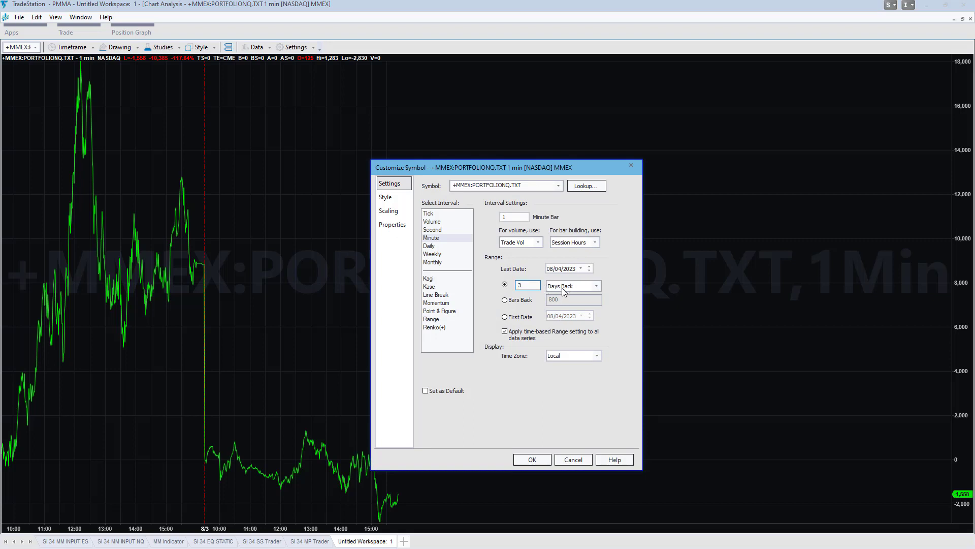
left_click(563, 289)
left_click(571, 323)
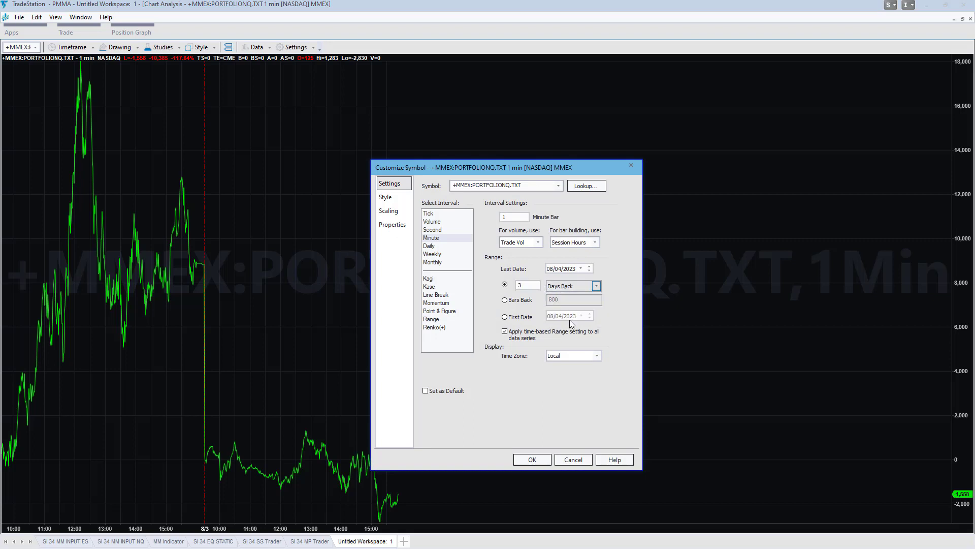
left_click(533, 459)
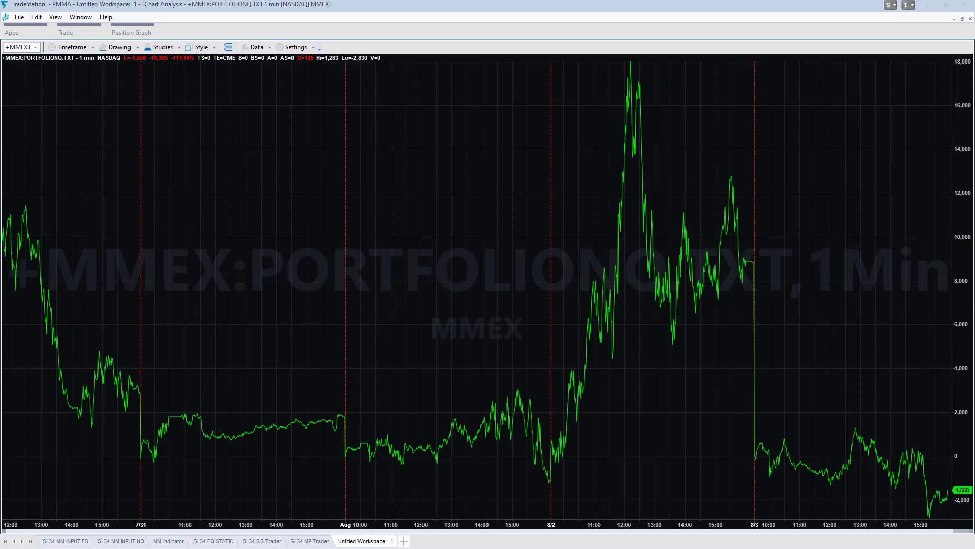
key("alt+Tab")
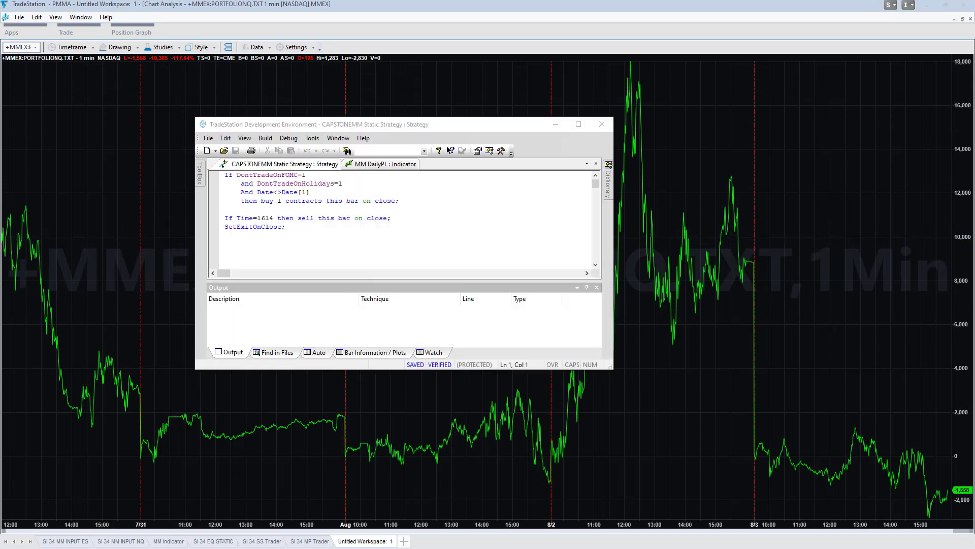
- Inspect the CAPSTONEMM Static Strategy entry conditions without editing, then bring the portfolio chart forward
left_click(313, 173)
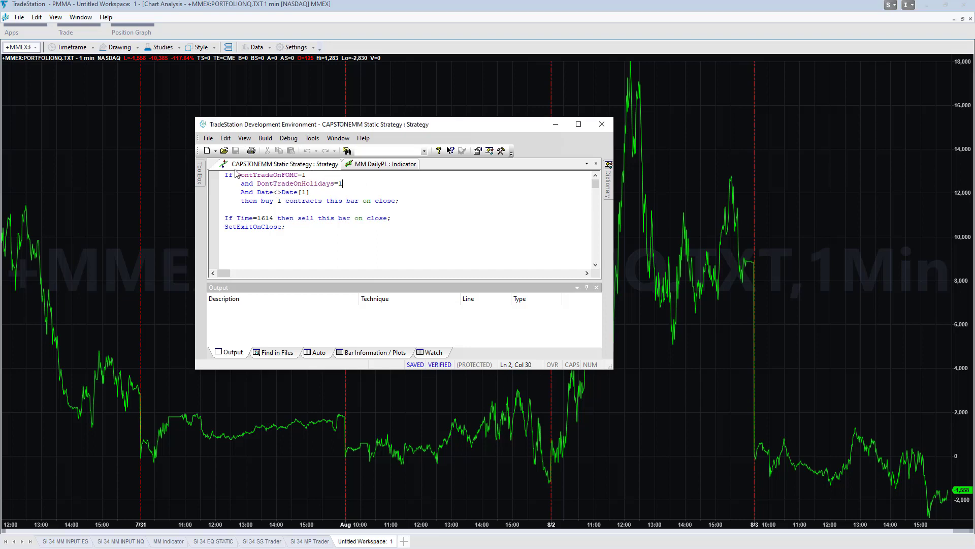
left_click_drag(237, 175, 254, 184)
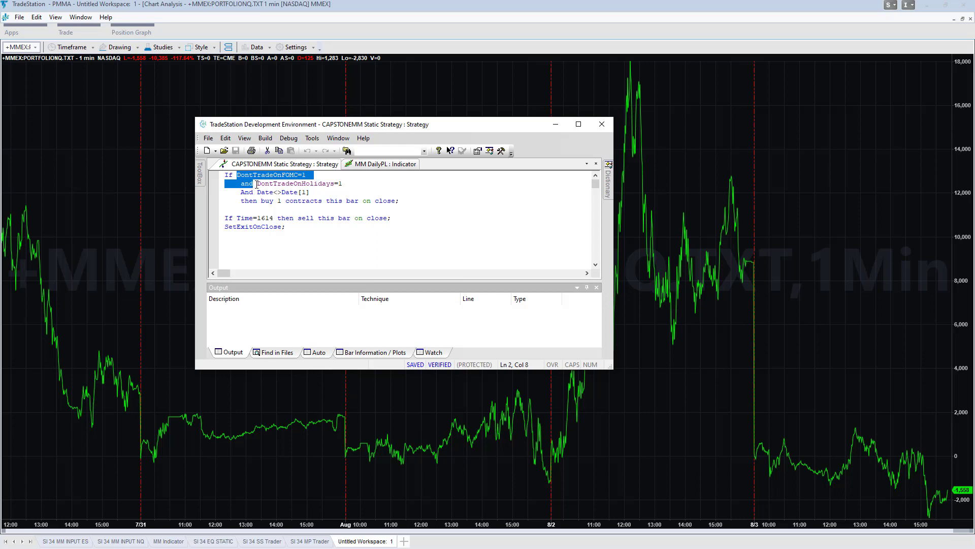
left_click(301, 193)
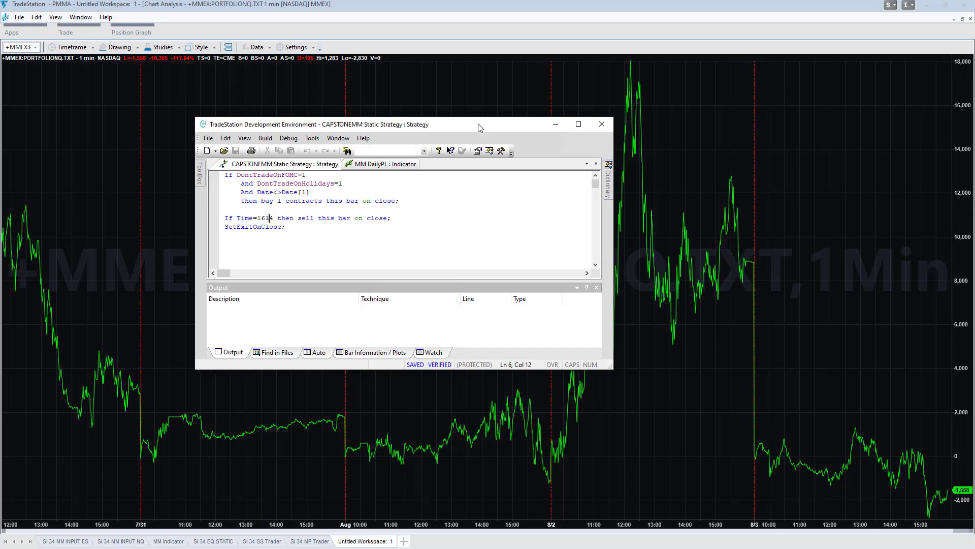
left_click_drag(467, 127, 461, 128)
left_click(152, 137)
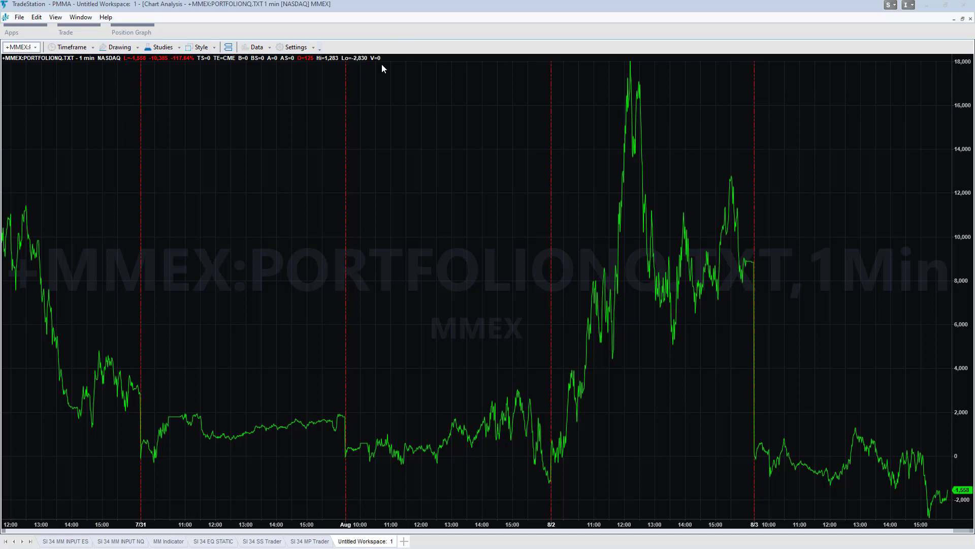
- Apply CAPSTONEMM Static Strategy to the PORTFOLIONQ.TXT chart, yielding $1,619,228.00 net profit over 724 trades
right_click(225, 116)
mouse_move(252, 155)
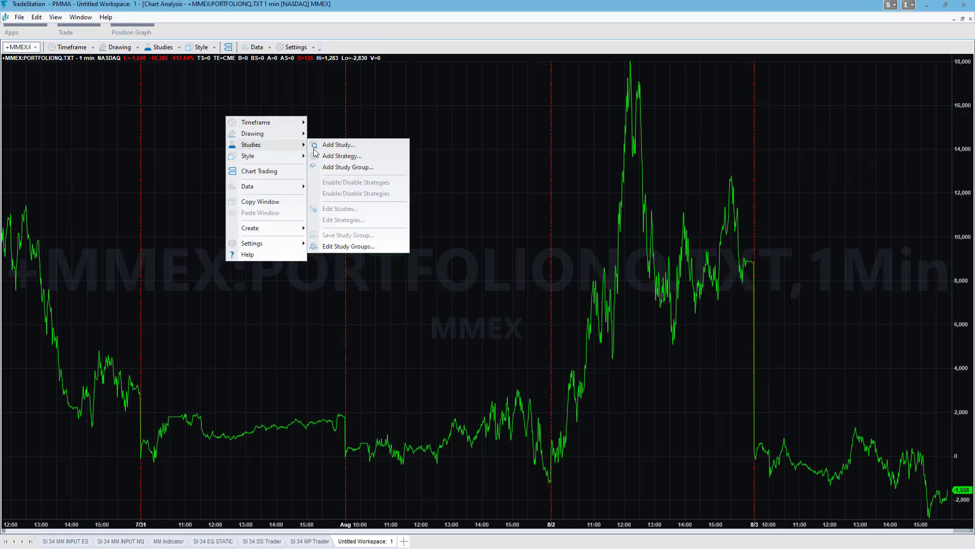
left_click(346, 156)
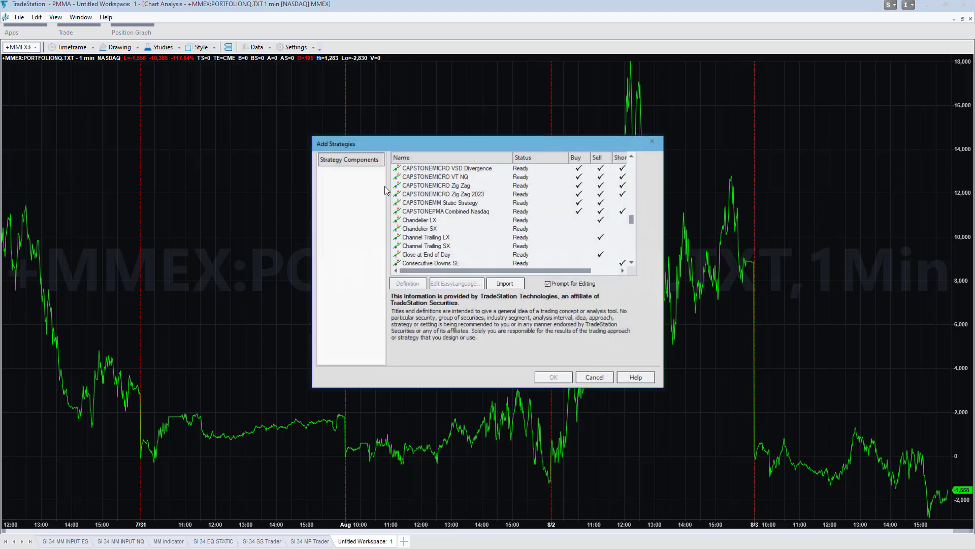
left_click(464, 203)
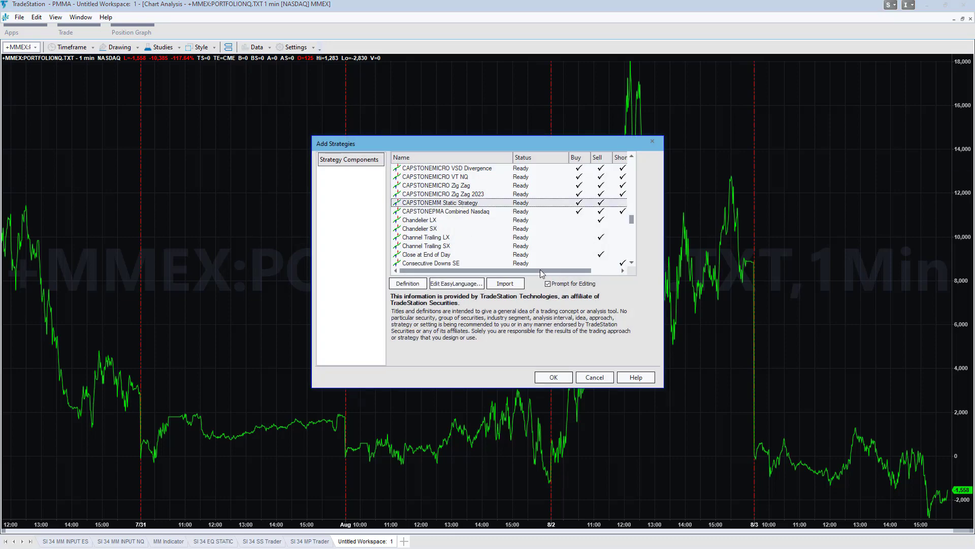
left_click(552, 377)
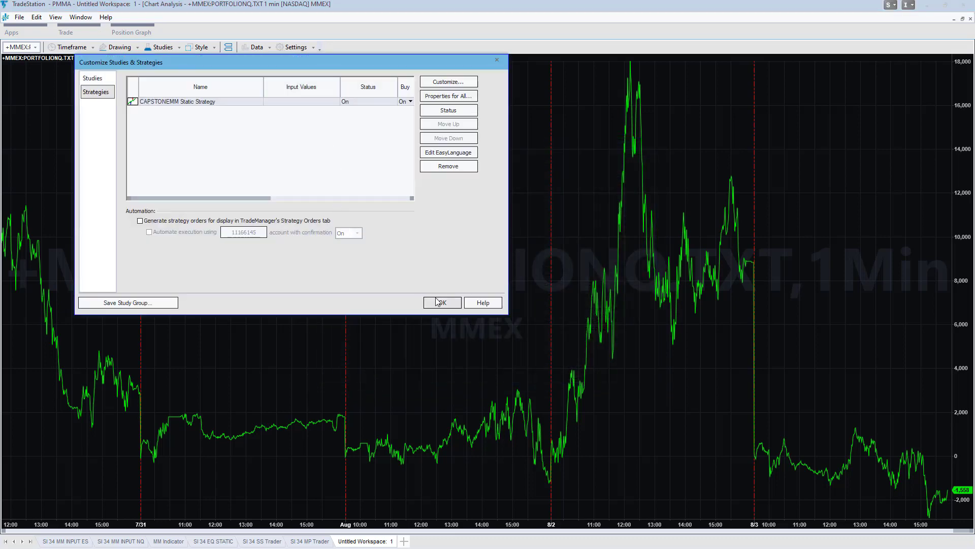
left_click(441, 304)
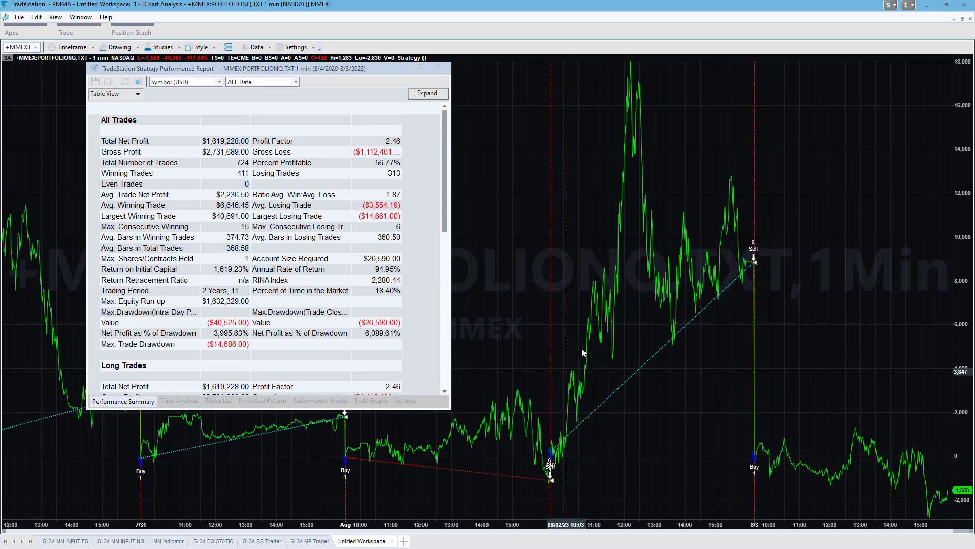
- Review the equity curve graph and Performance Summary, then close the performance report
left_click(316, 400)
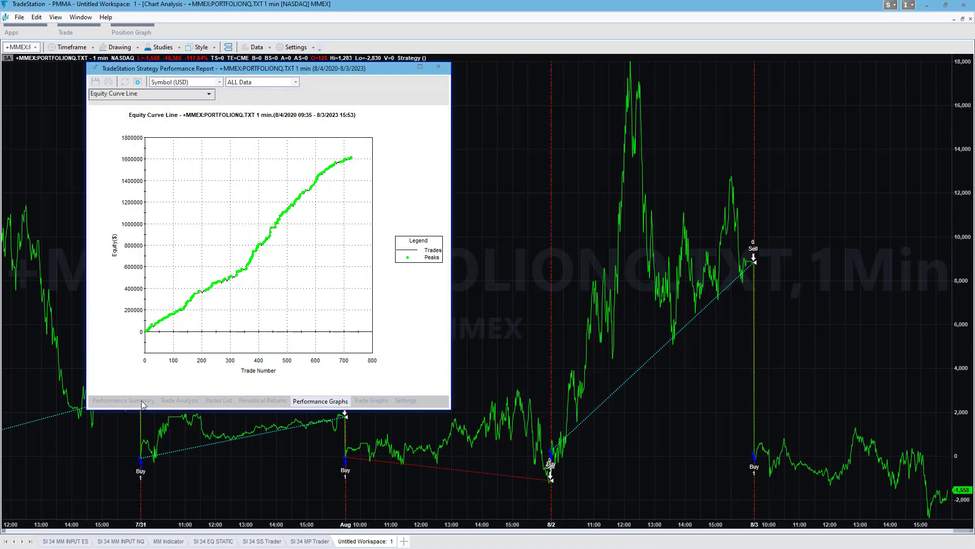
left_click(124, 400)
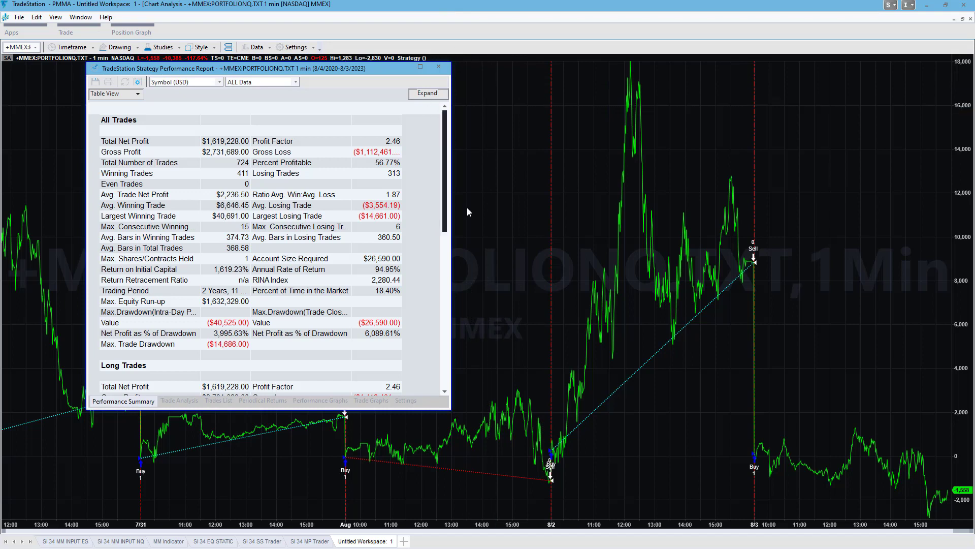
left_click(438, 66)
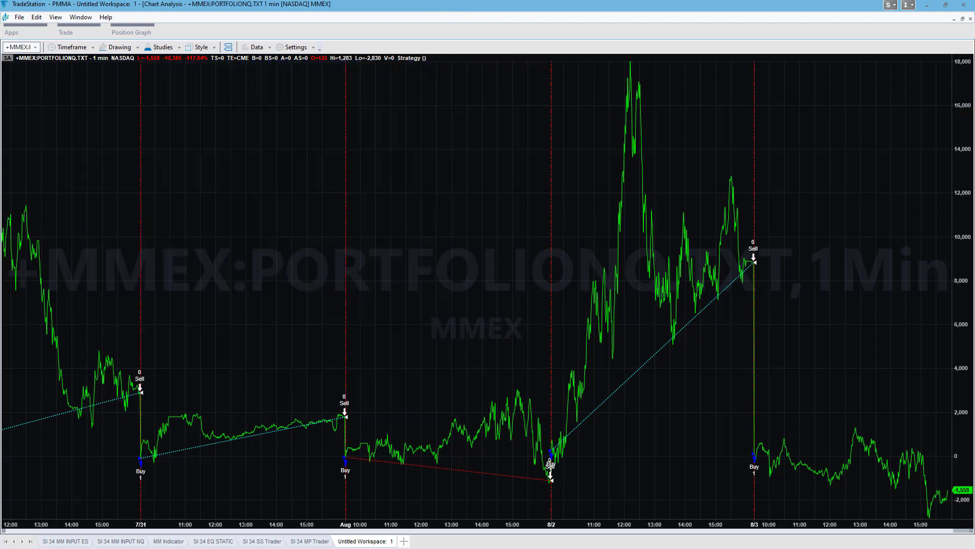
- Flip through the SI 34 MM INPUT ES, SI 34 MM INPUT NQ and MM Indicator workspaces
left_click(79, 539)
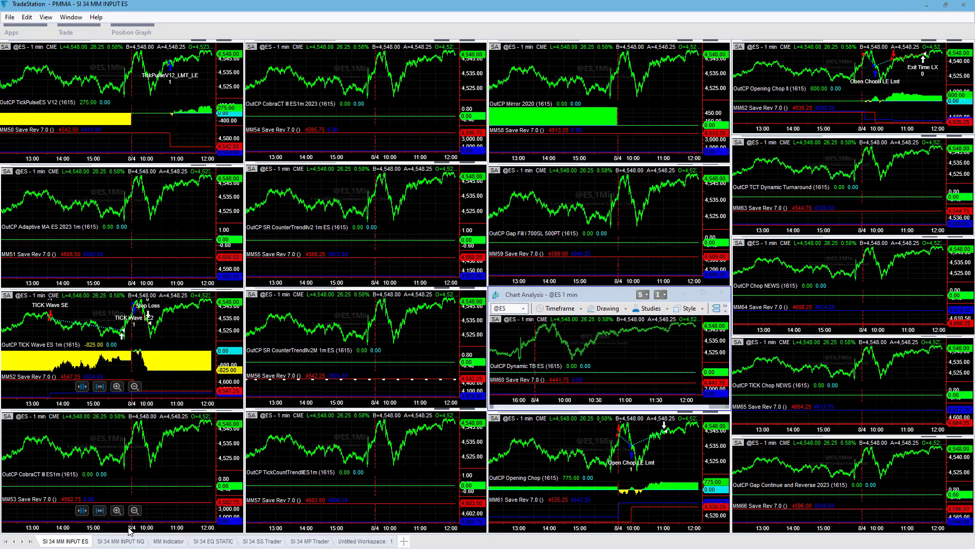
left_click(135, 541)
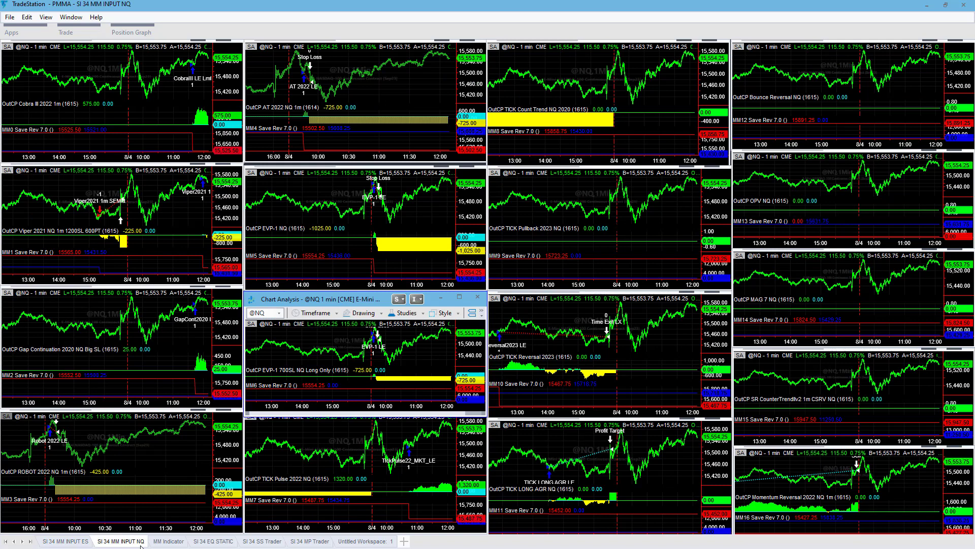
left_click(168, 541)
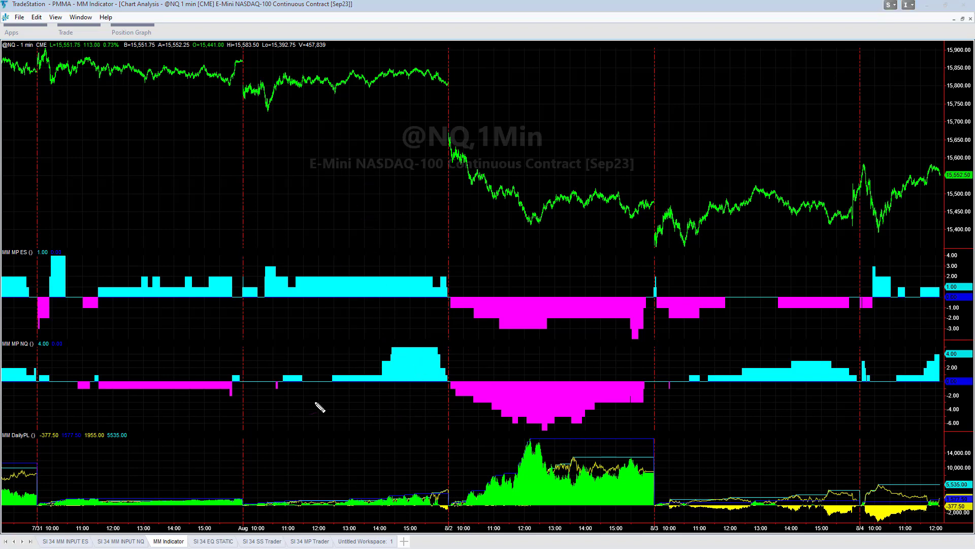
- Sketch and discard a freehand mark on the DailyPL pane, then return to SI 34 EQ STATIC
mouse_move(438, 446)
left_mouse_down()
mouse_move(497, 459)
mouse_move(489, 465)
left_mouse_up()
key("Escape")
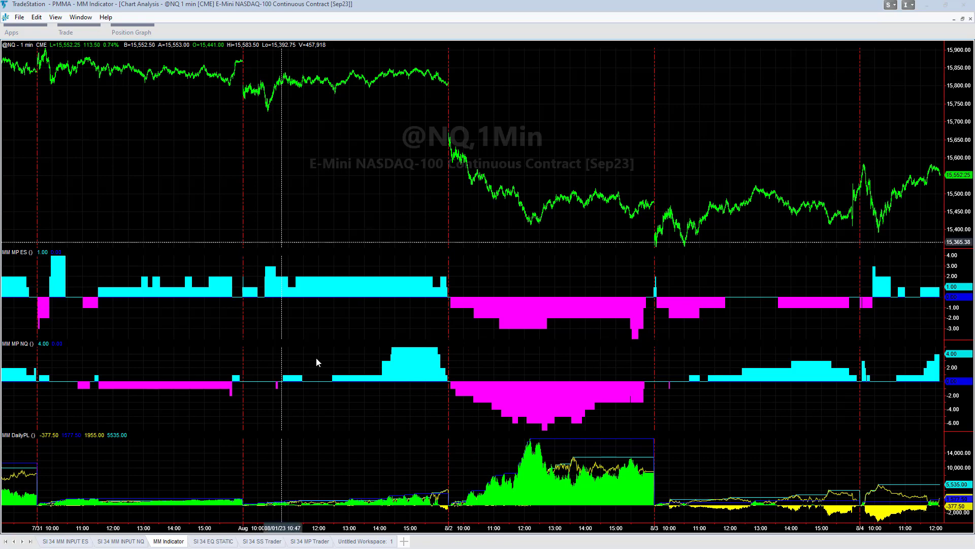
left_click(214, 541)
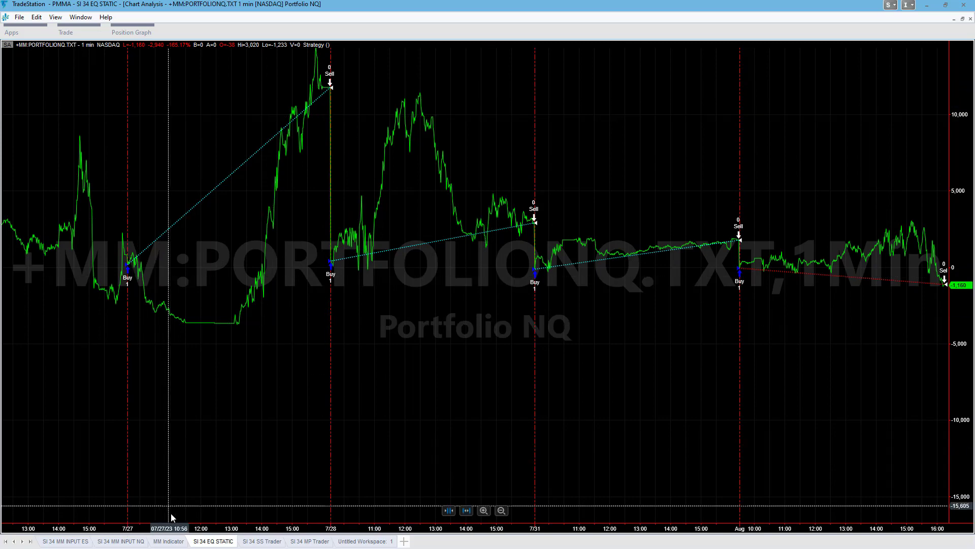
- Cycle through MM Indicator, SI 34 MM INPUT ES and SI 34 EQ STATIC, ending on SI 34 MM INPUT NQ
left_click(169, 542)
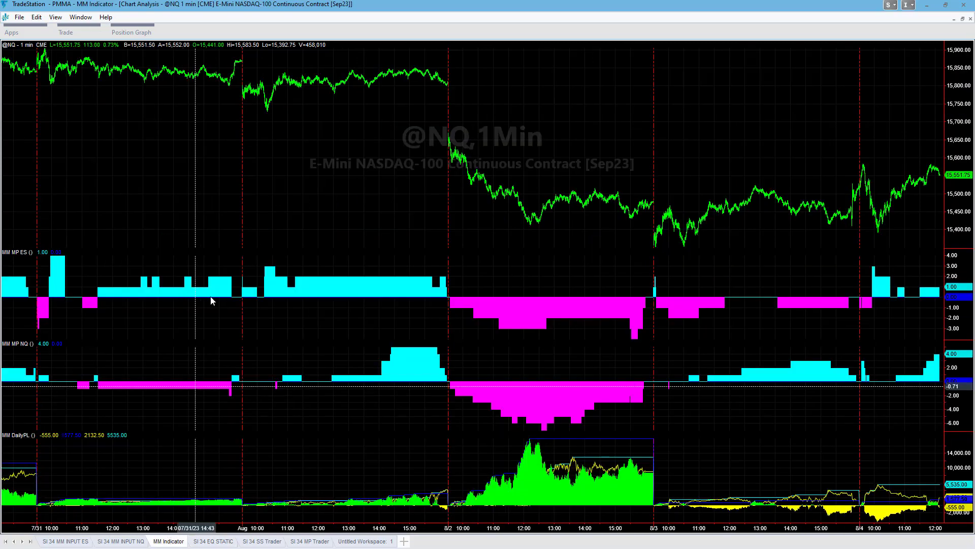
left_click(65, 541)
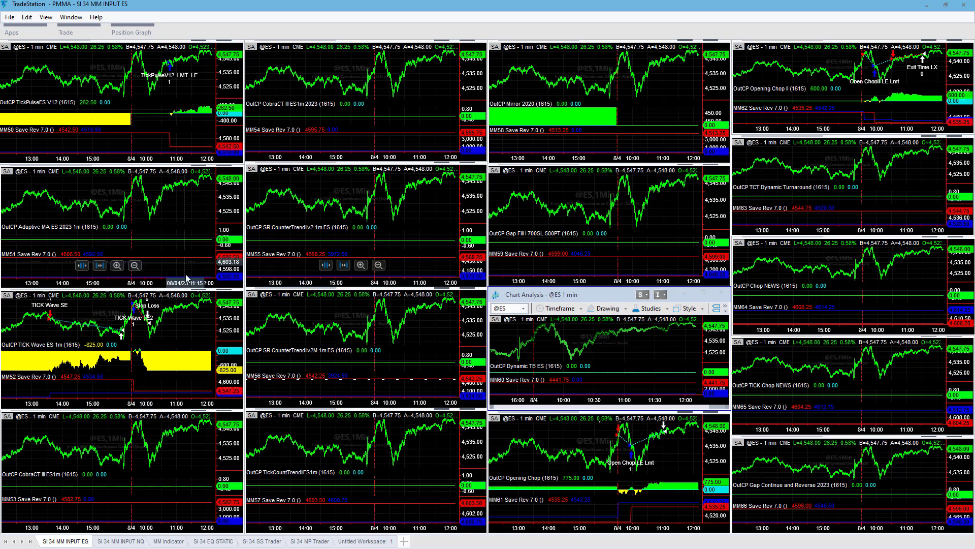
left_click(170, 540)
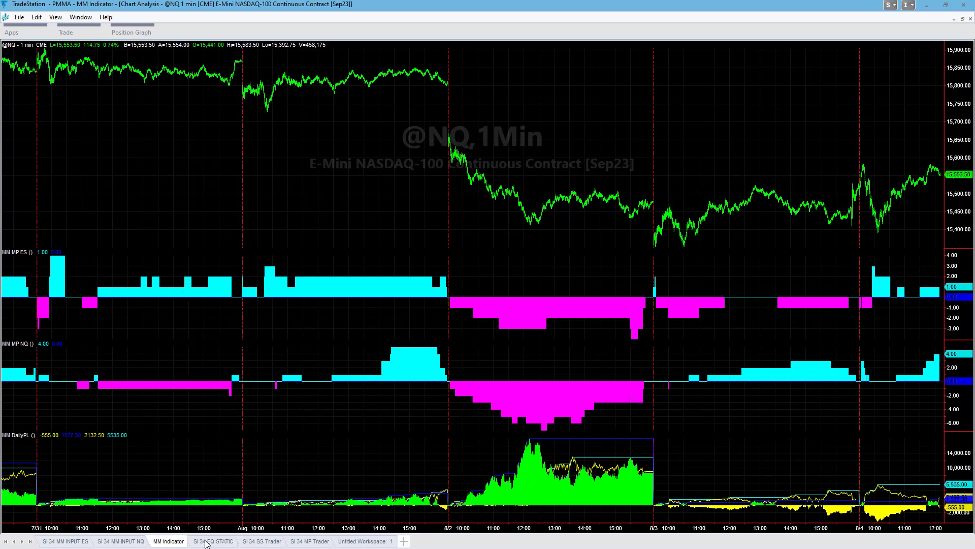
left_click(206, 542)
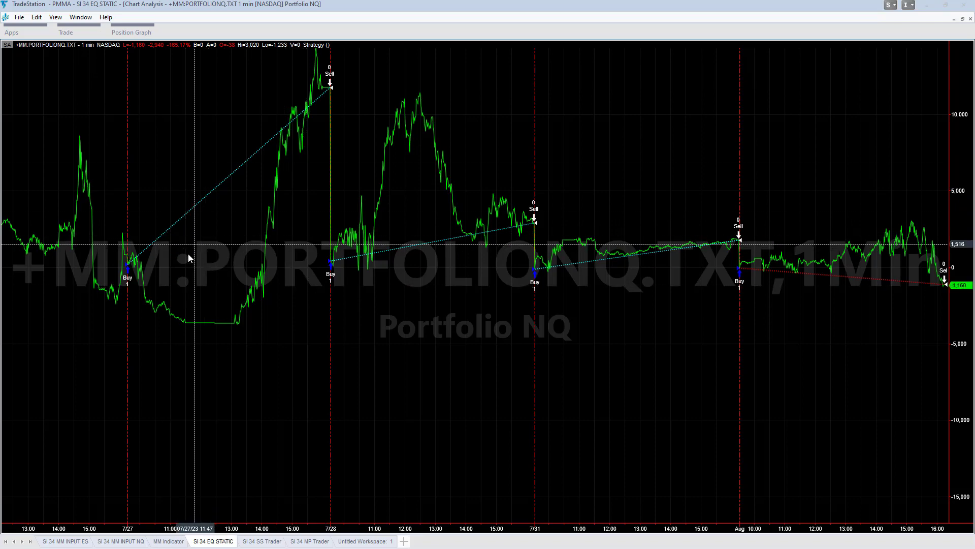
left_click(65, 540)
left_click(115, 541)
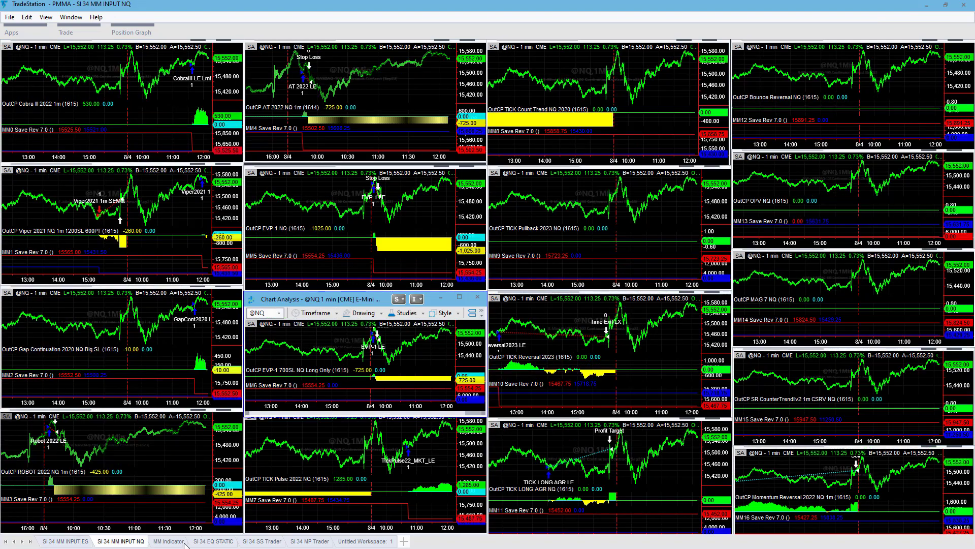